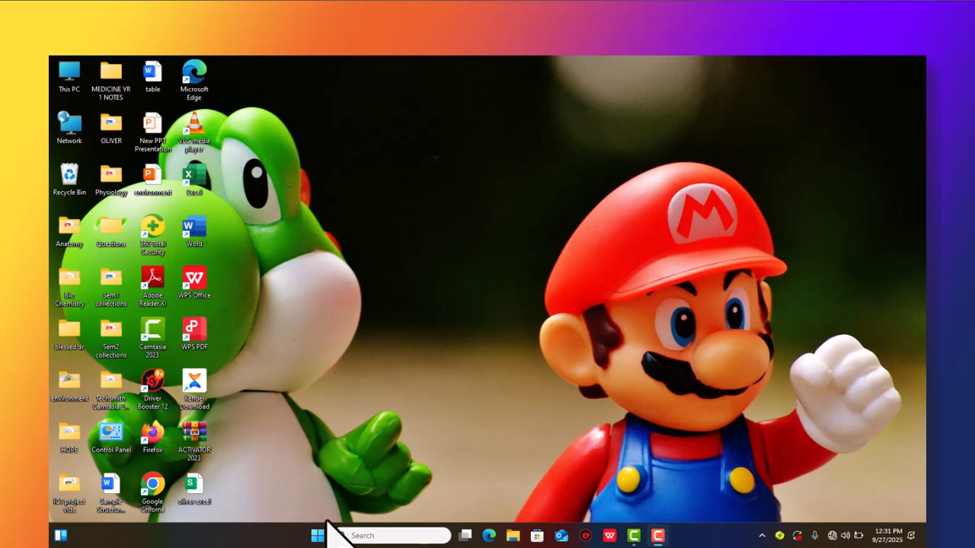
- Search Windows for the Excel app and look for it among the pinned apps
left_click(366, 535)
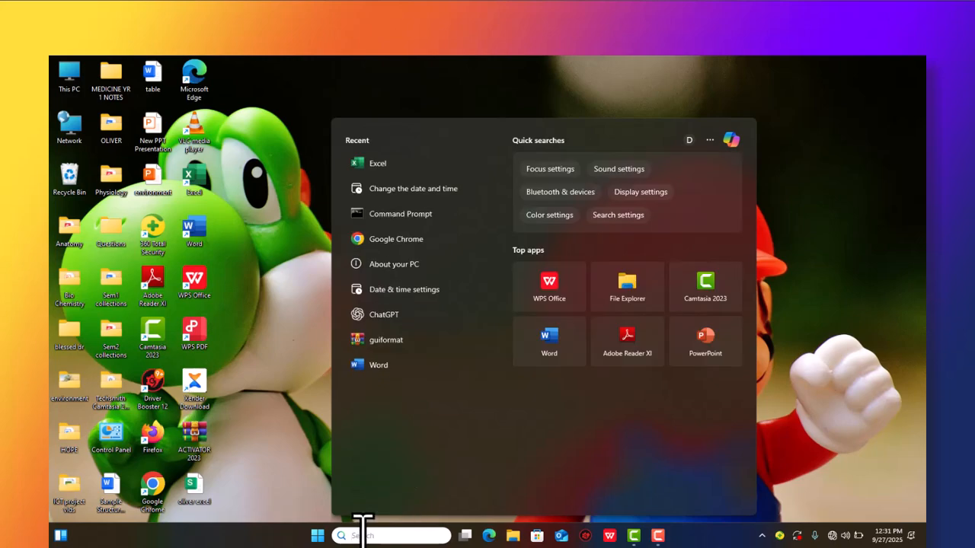
type("exce")
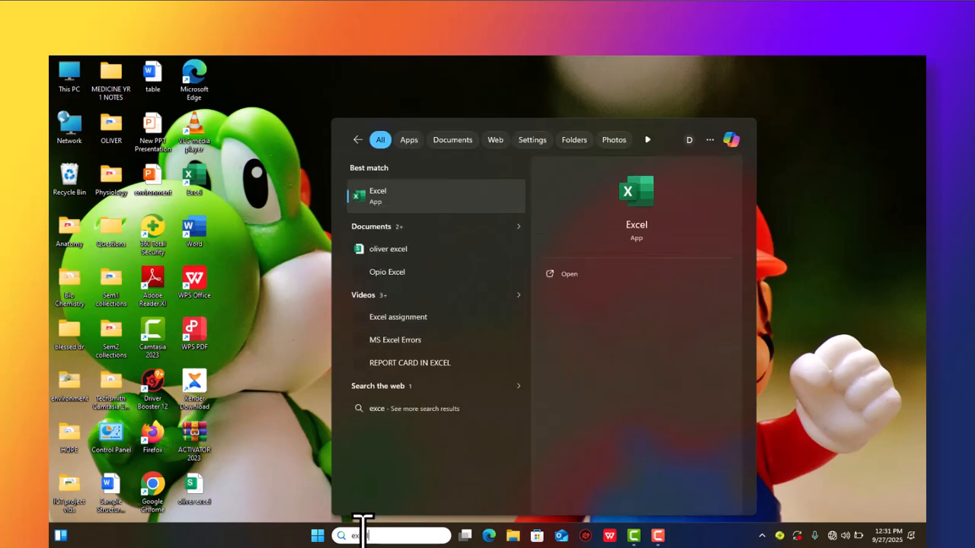
type("l")
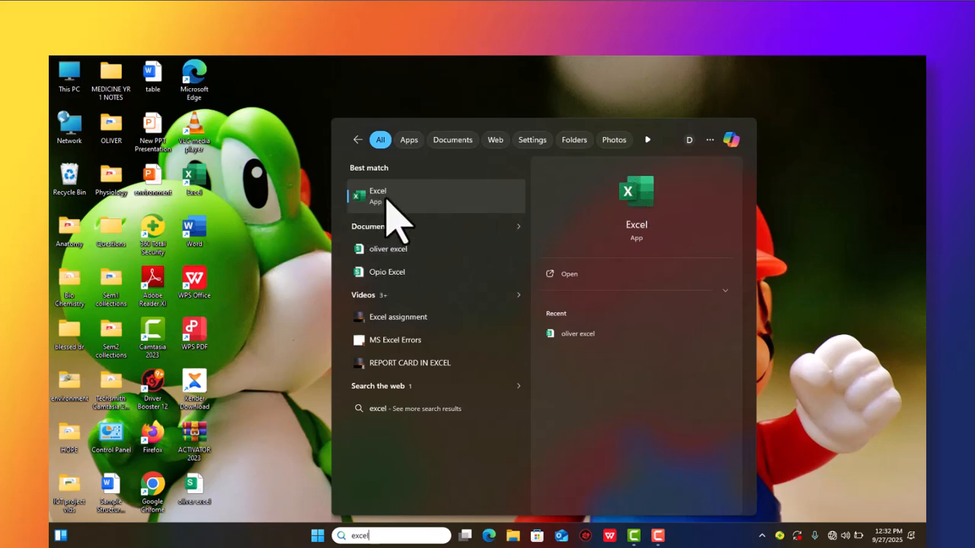
left_click(356, 140)
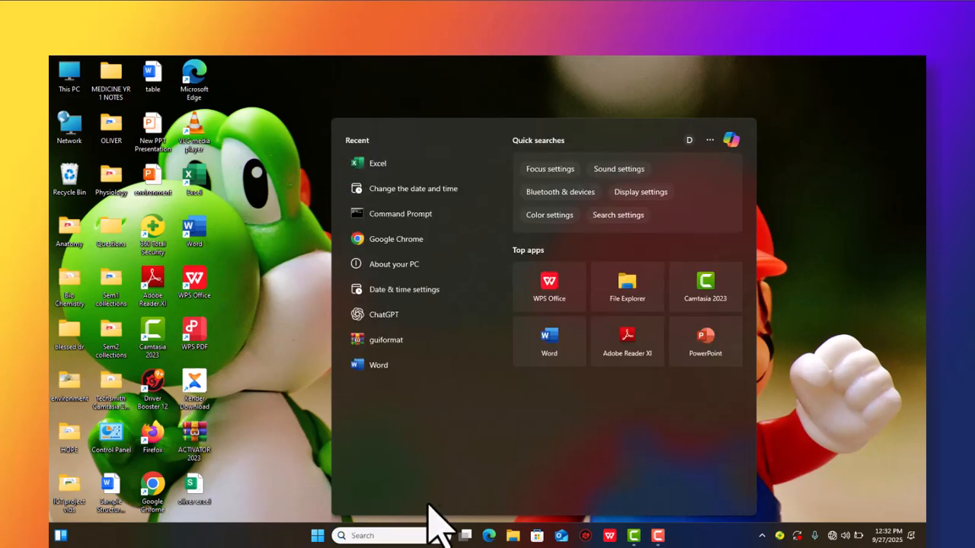
left_click(318, 535)
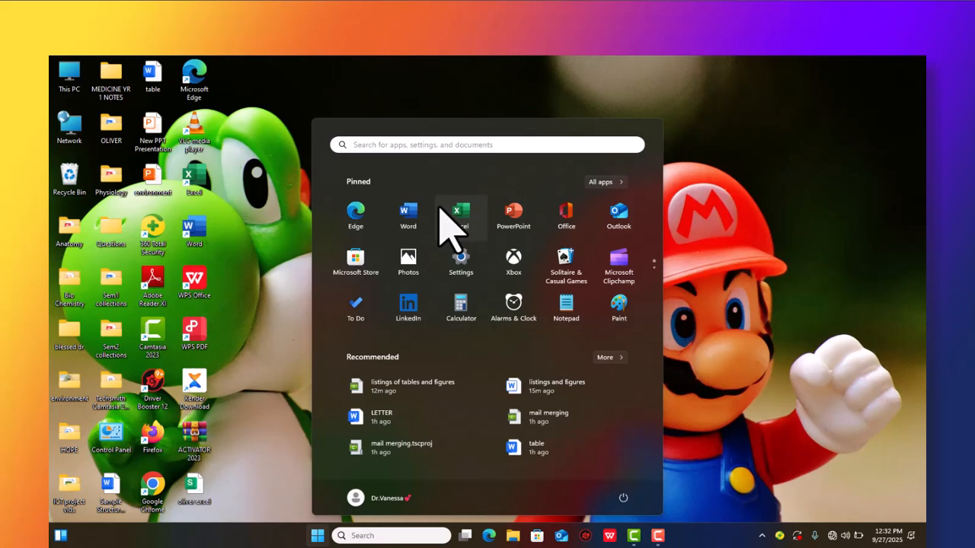
left_click(288, 470)
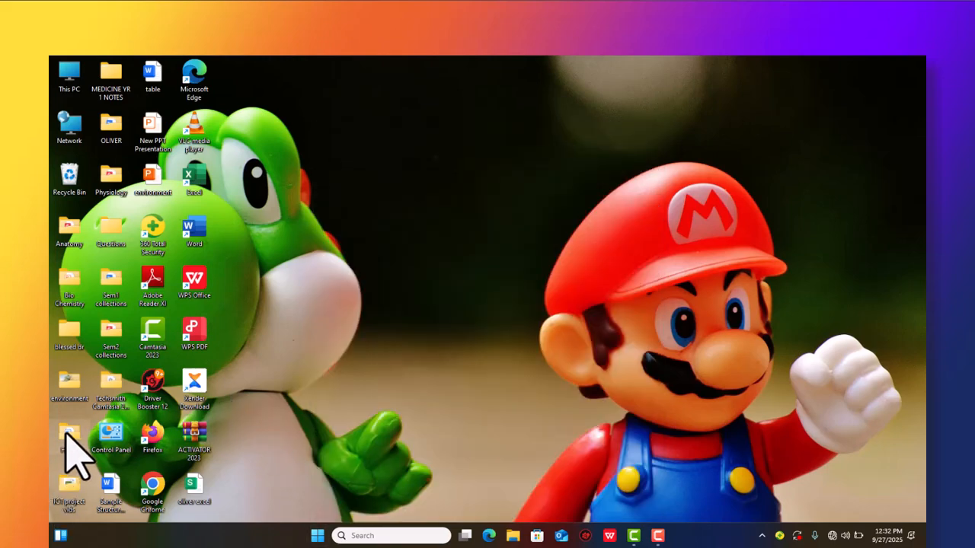
- Open the HOPE folder from the desktop
right_click(65, 432)
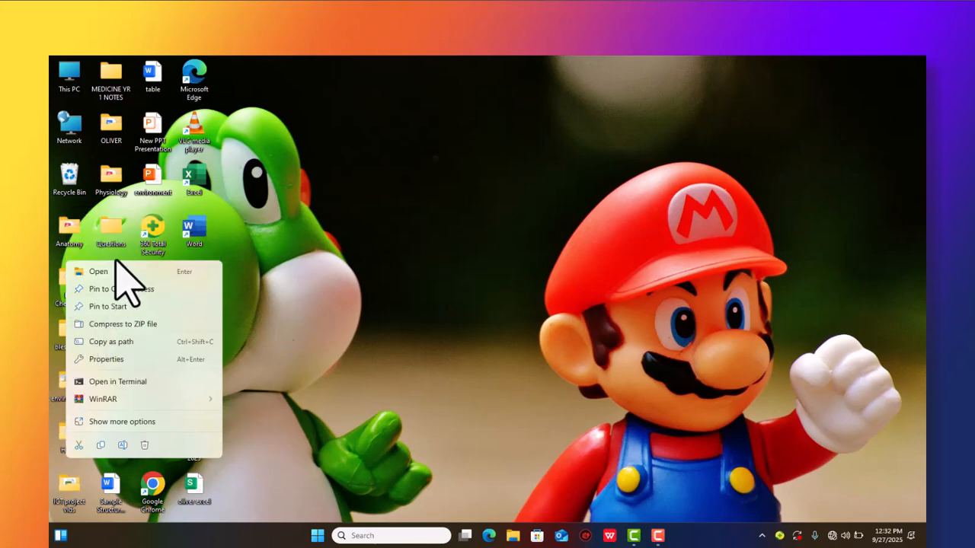
left_click(122, 272)
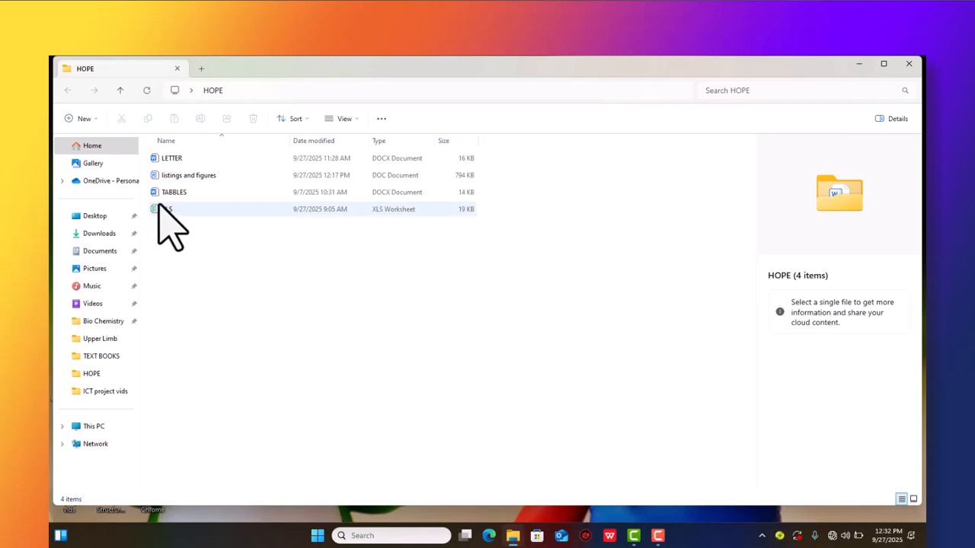
right_click(237, 293)
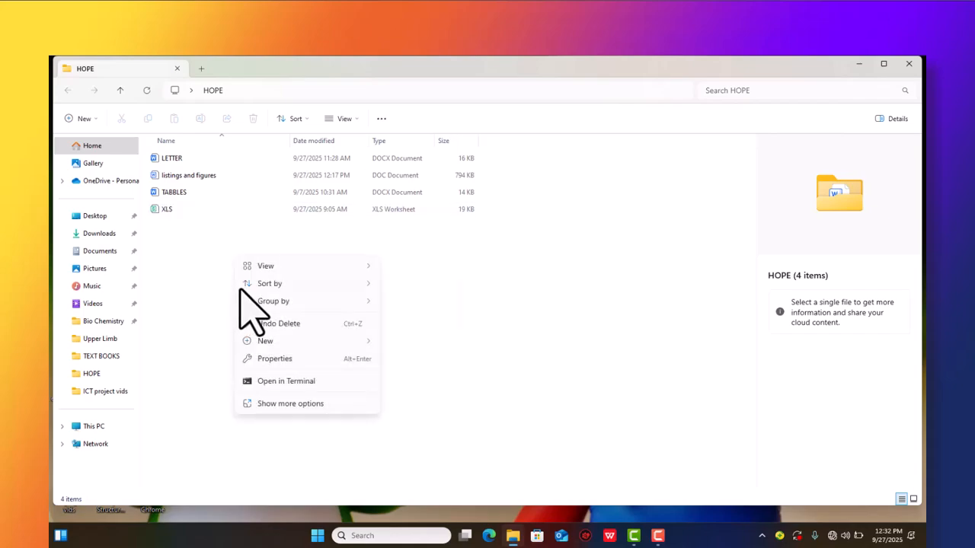
mouse_move(279, 341)
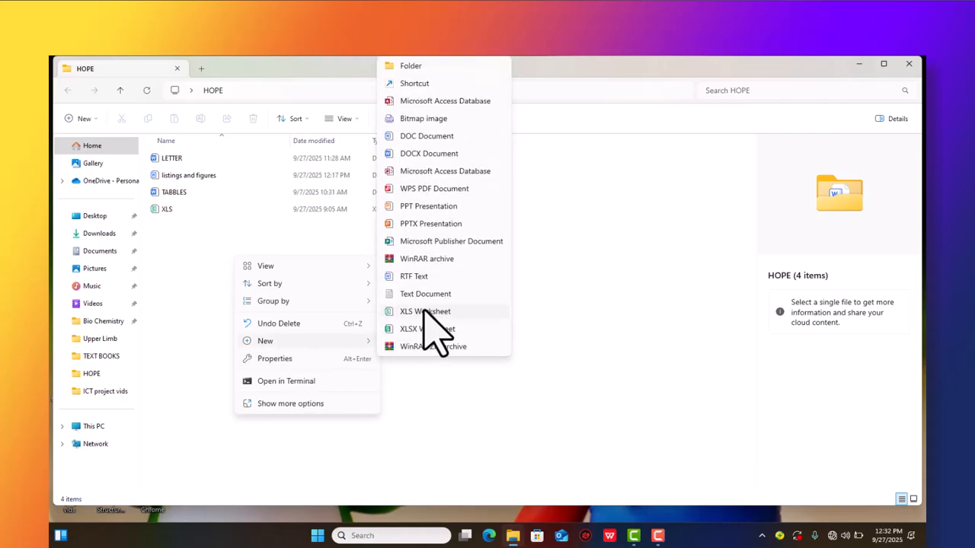
left_click(597, 305)
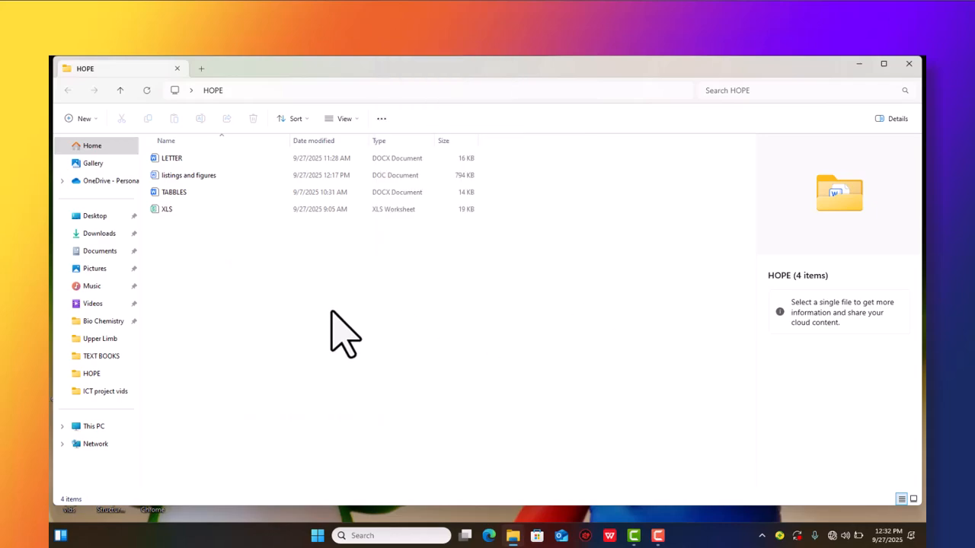
- Open the XLS worksheet file from the HOPE folder with Excel and dismiss the open-dialog message and Activation Wizard
left_click(161, 209)
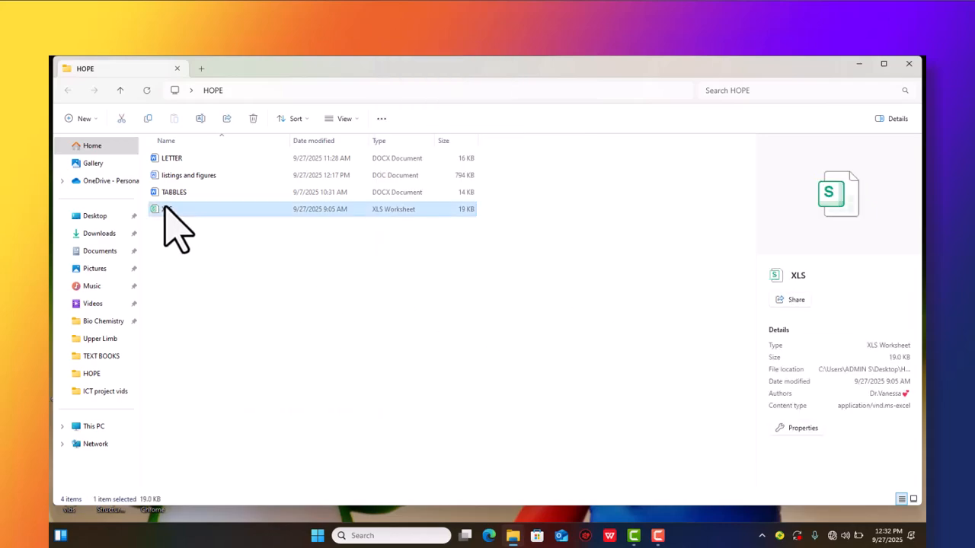
right_click(163, 212)
mouse_move(207, 260)
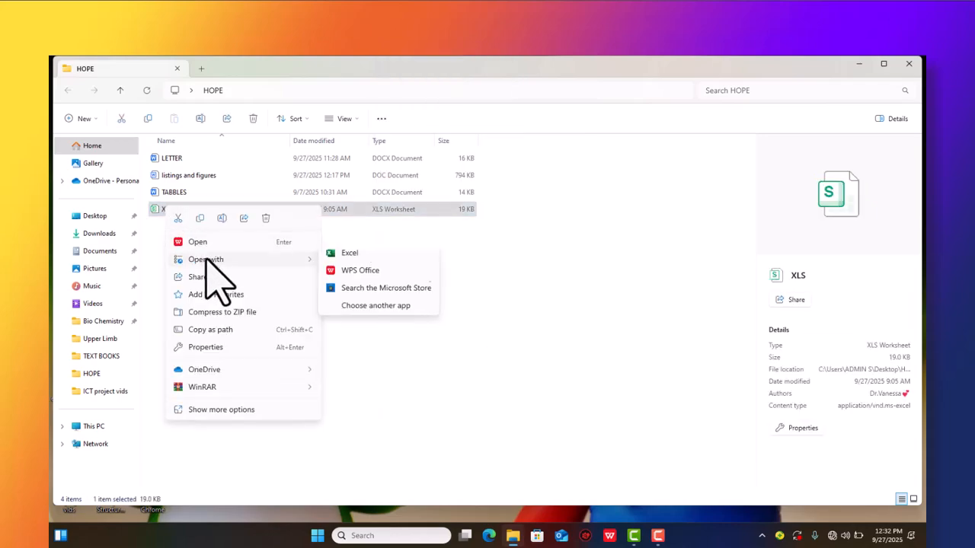
left_click(348, 263)
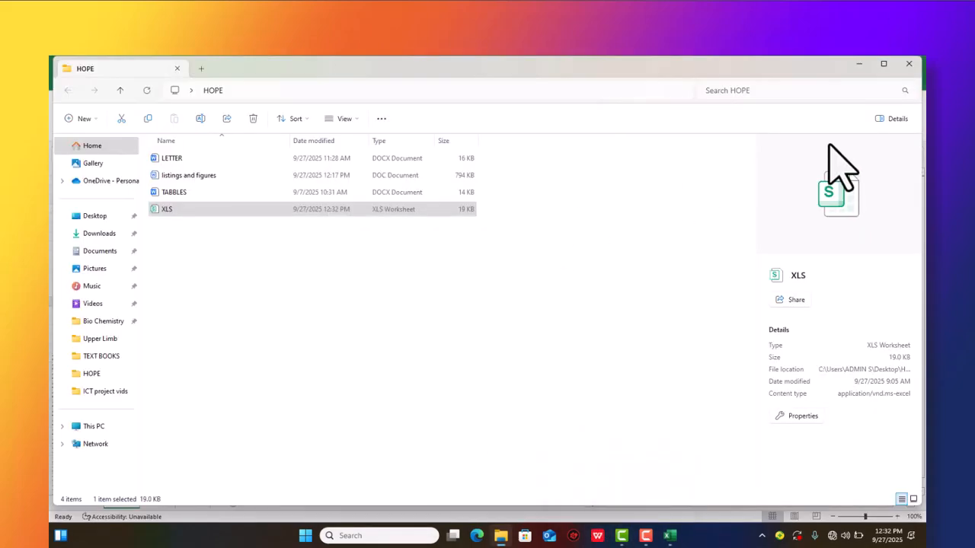
left_click(386, 208)
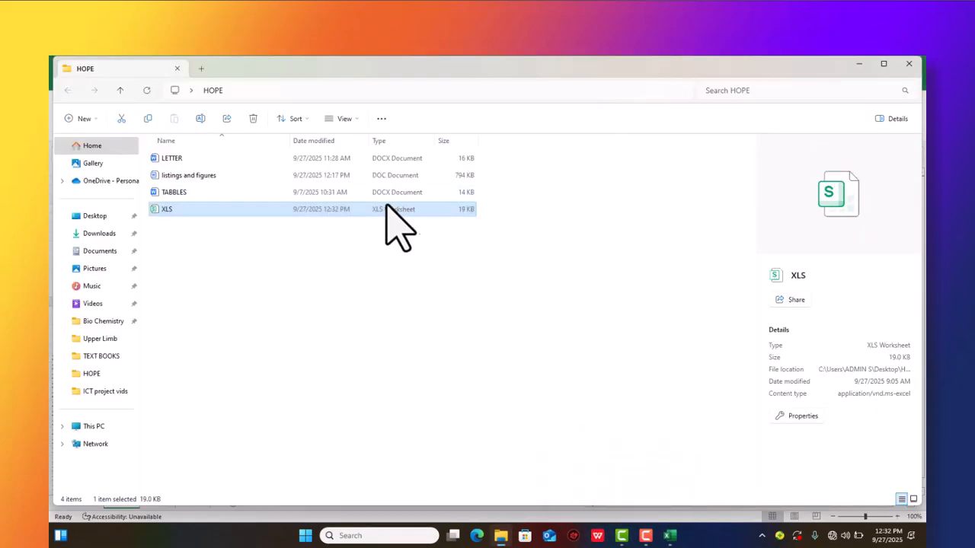
right_click(345, 208)
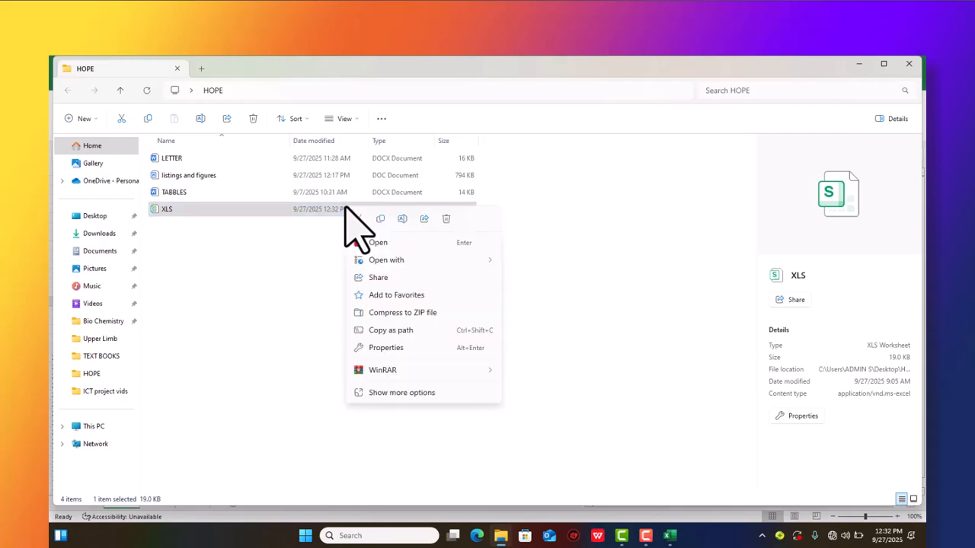
mouse_move(380, 260)
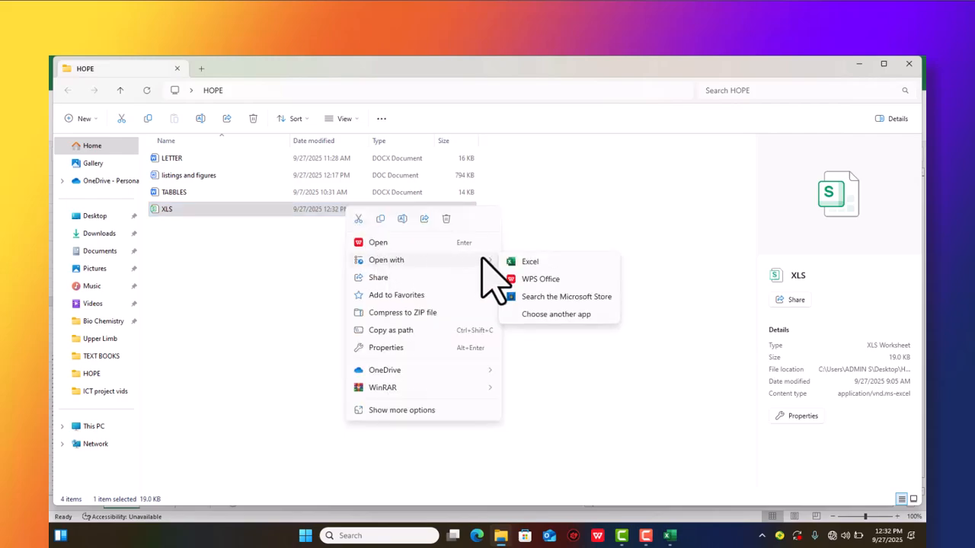
left_click(525, 263)
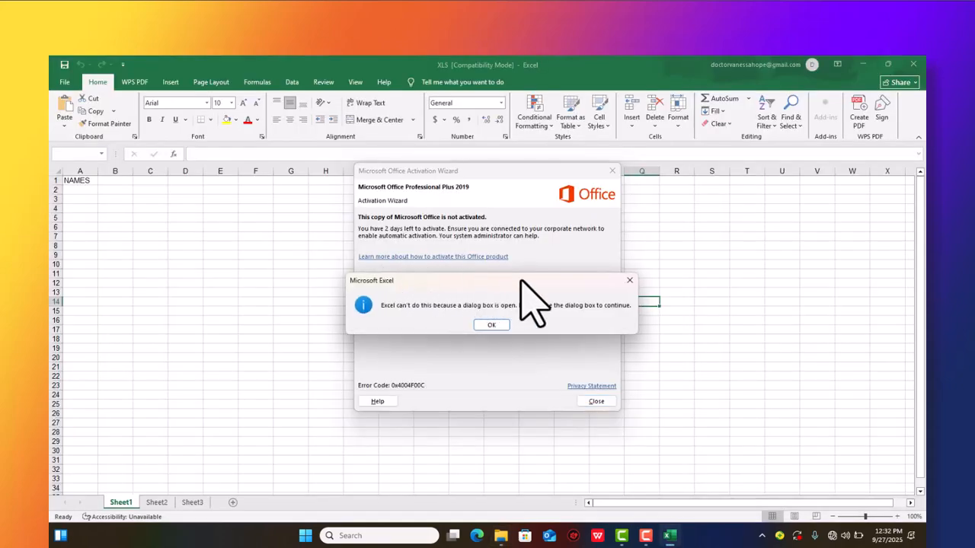
left_click(629, 280)
left_click(613, 171)
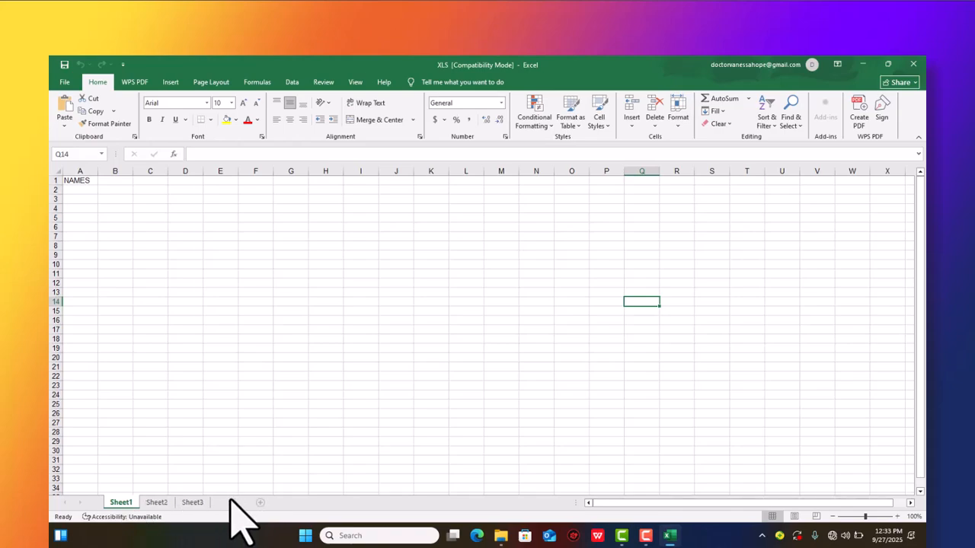
- Add four new worksheets to the workbook and return to Sheet1
left_click(260, 503)
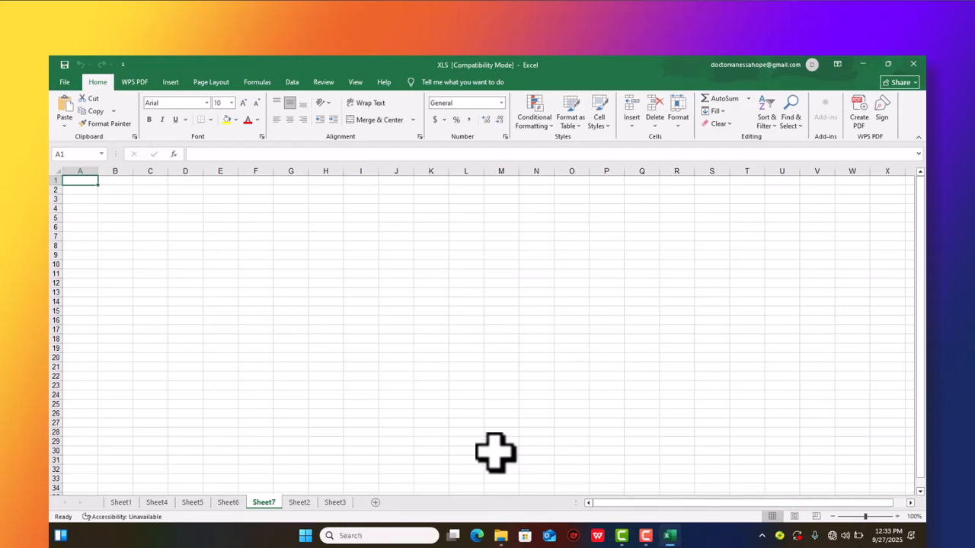
left_click(121, 502)
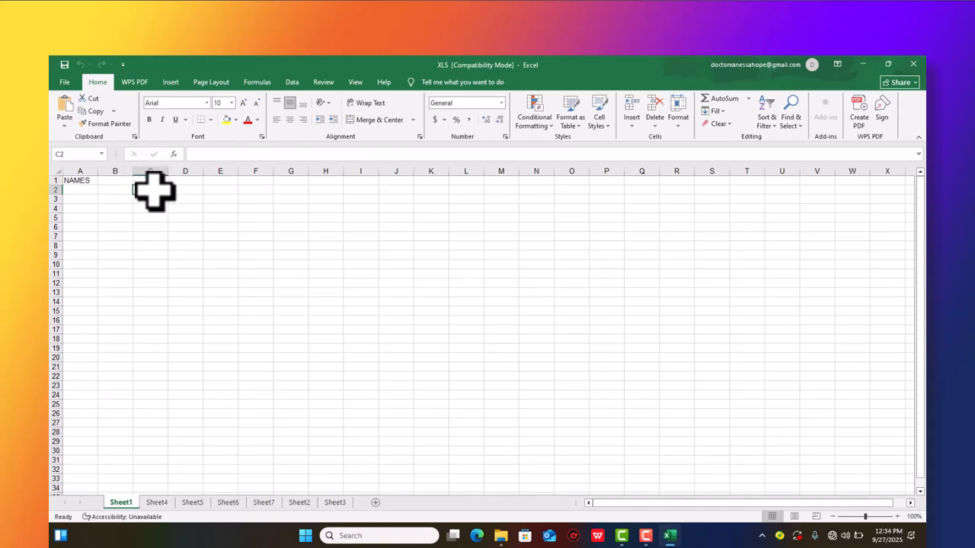
- Move the cell selection along row 4 of Sheet1 to cell H4
left_click(190, 209)
left_click(220, 210)
left_click(254, 209)
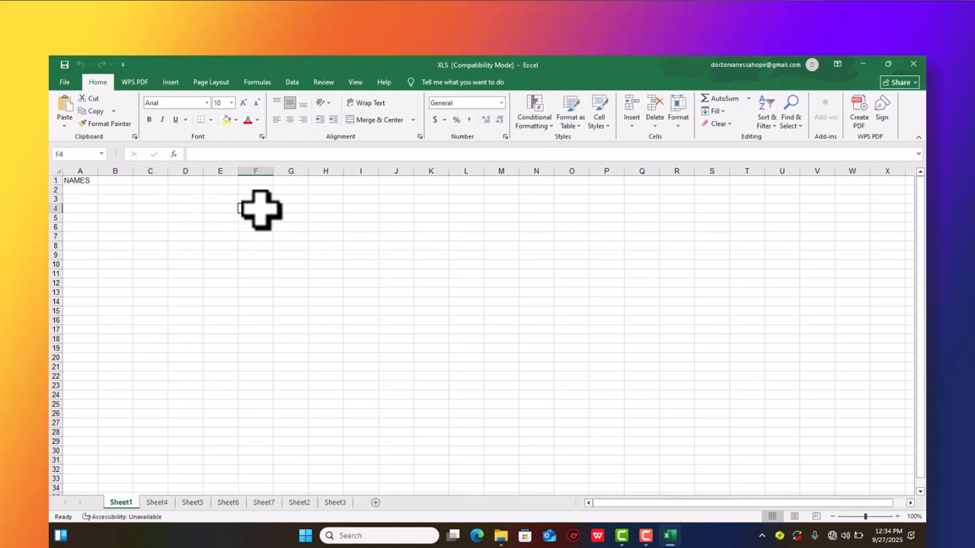
left_click(286, 210)
left_click(315, 210)
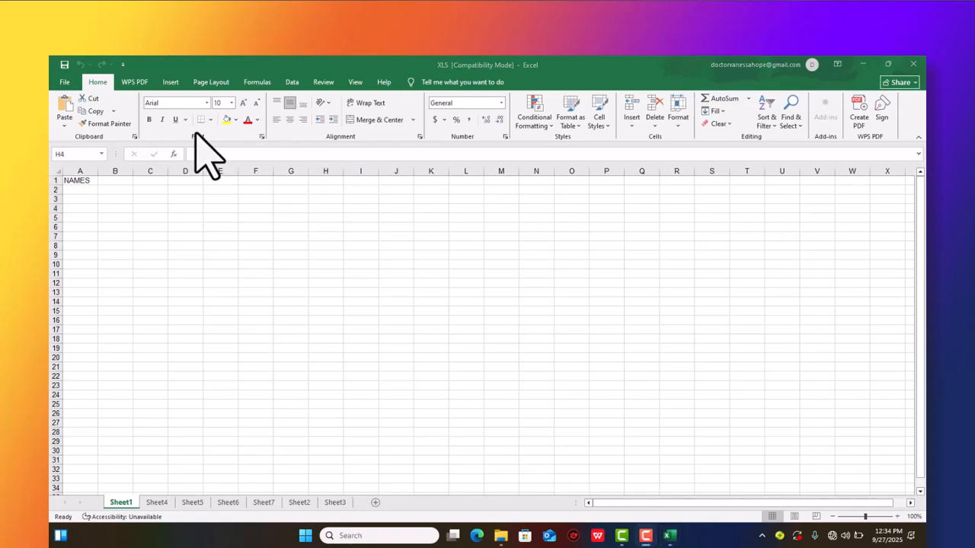
- Examine the commands available for inserting, page layout, formulas, data, reviewing and viewing
left_click(172, 82)
left_click(217, 82)
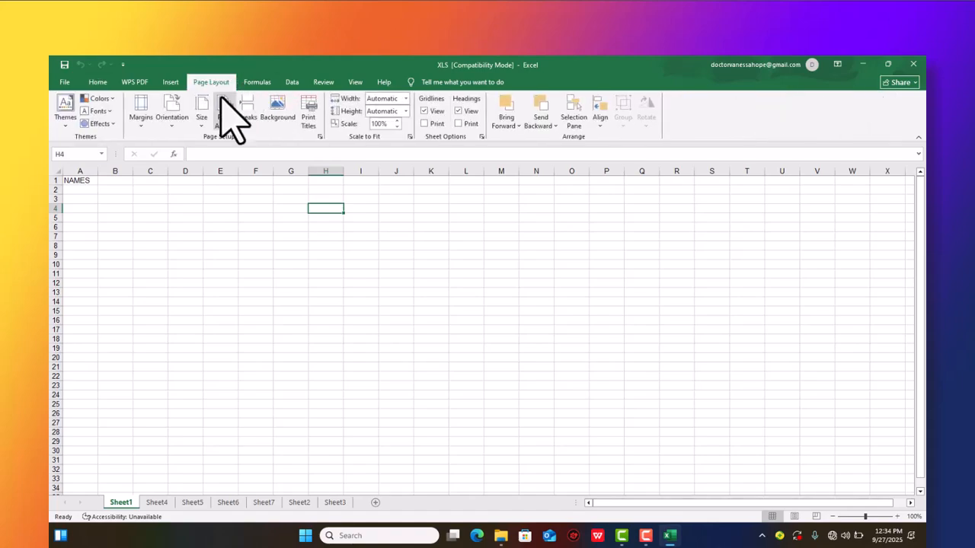
left_click(259, 82)
left_click(294, 82)
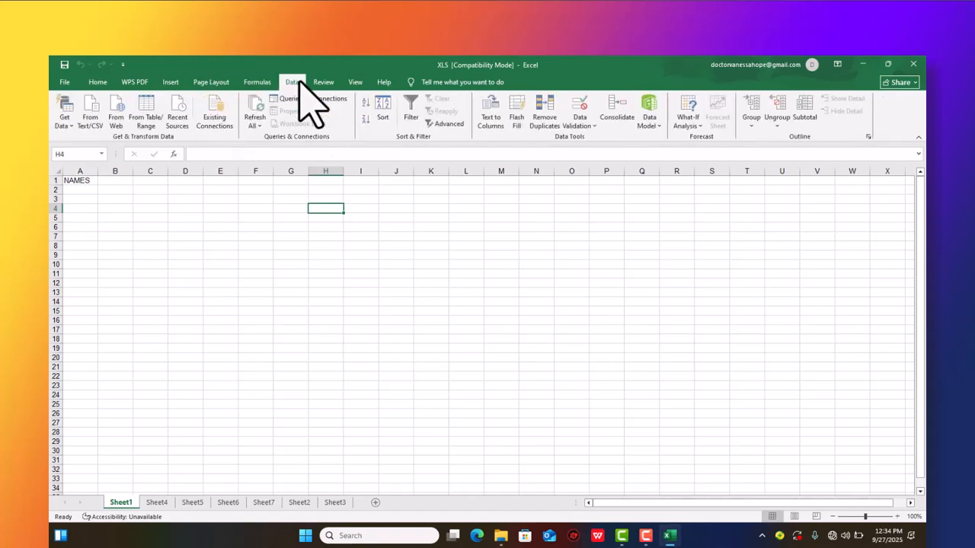
left_click(324, 83)
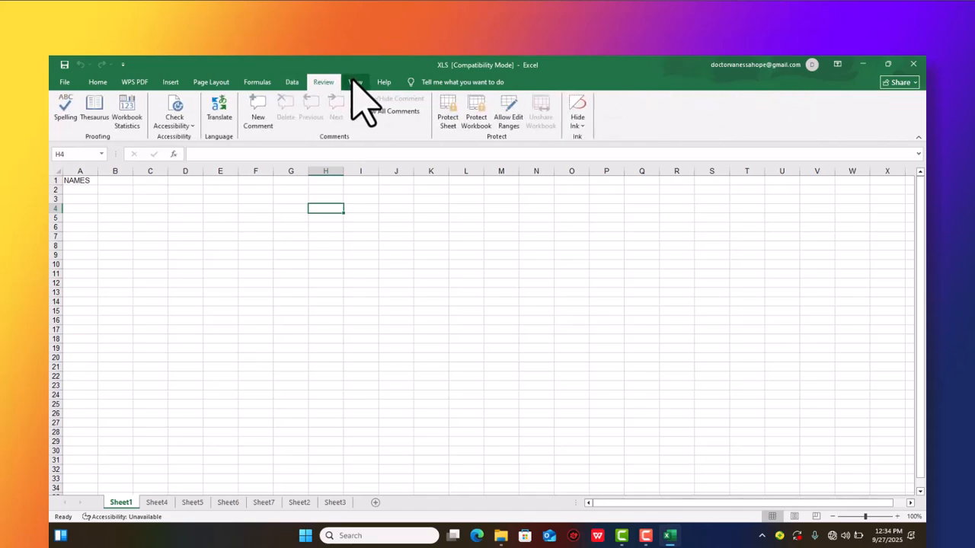
left_click(355, 82)
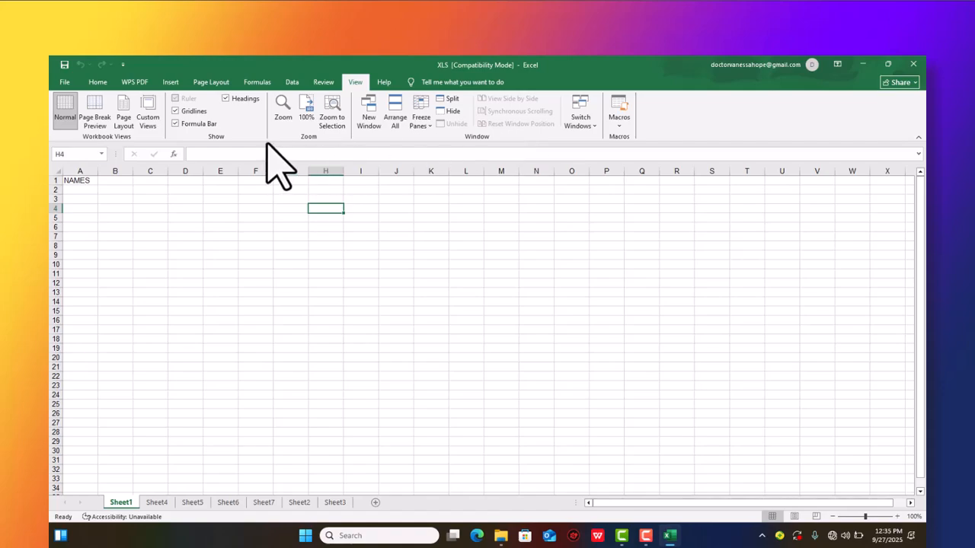
- Enter a sample first name in cell H4 of Sheet1
left_click(220, 156)
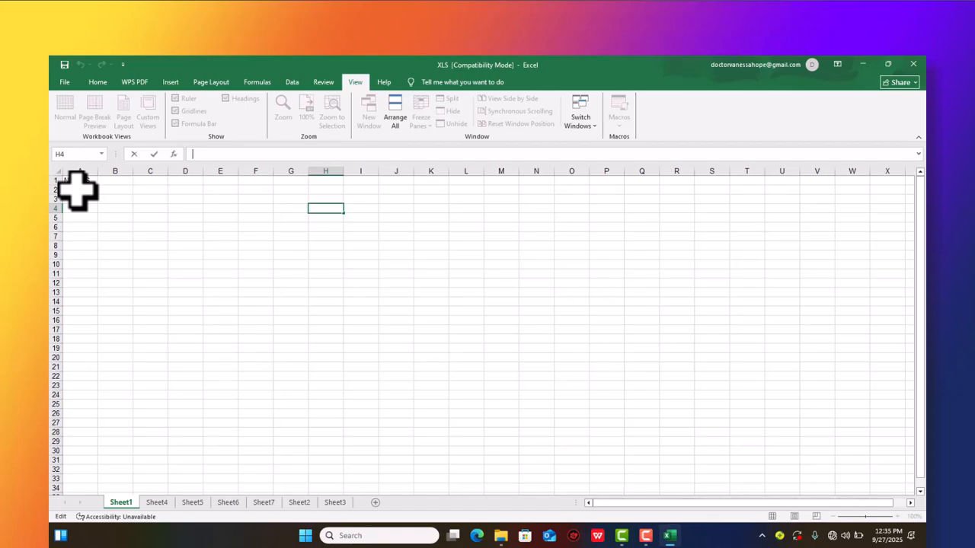
type("hope")
key("Return")
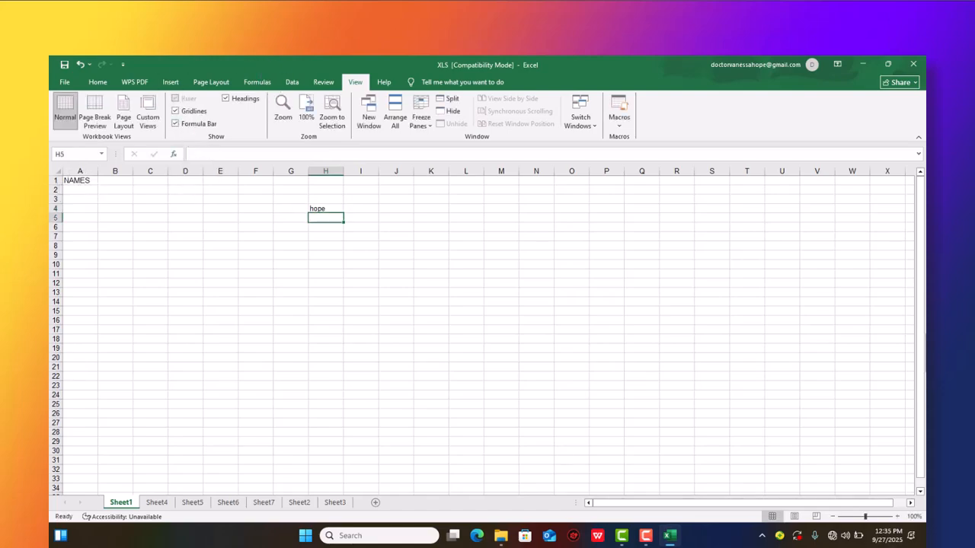
- Enter three first names in cells A2, A3 and A4 under the NAMES heading
left_click(79, 189)
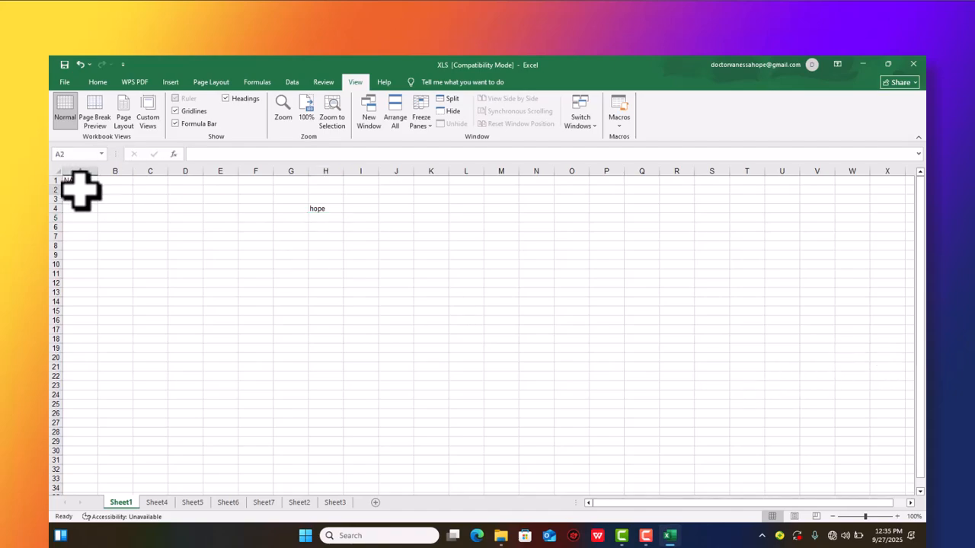
type("hope")
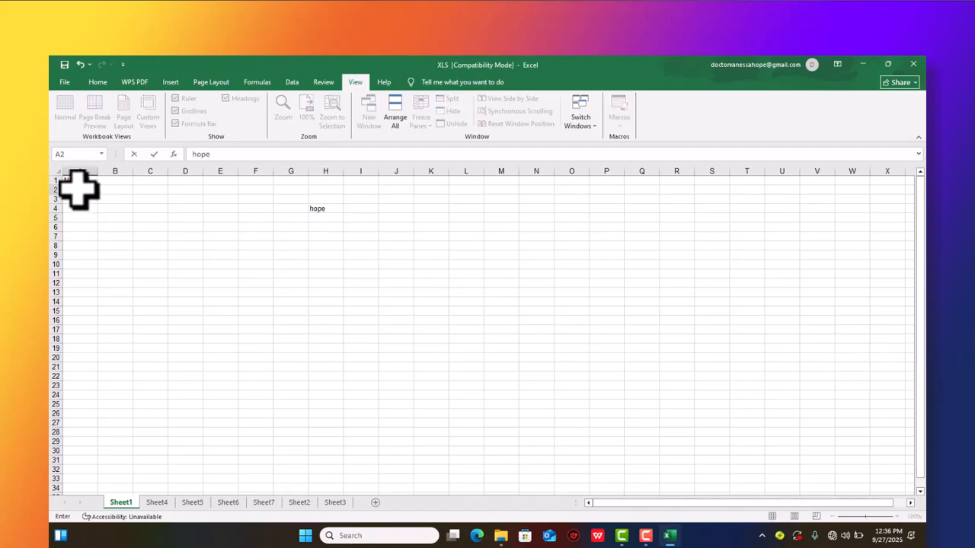
key("Return")
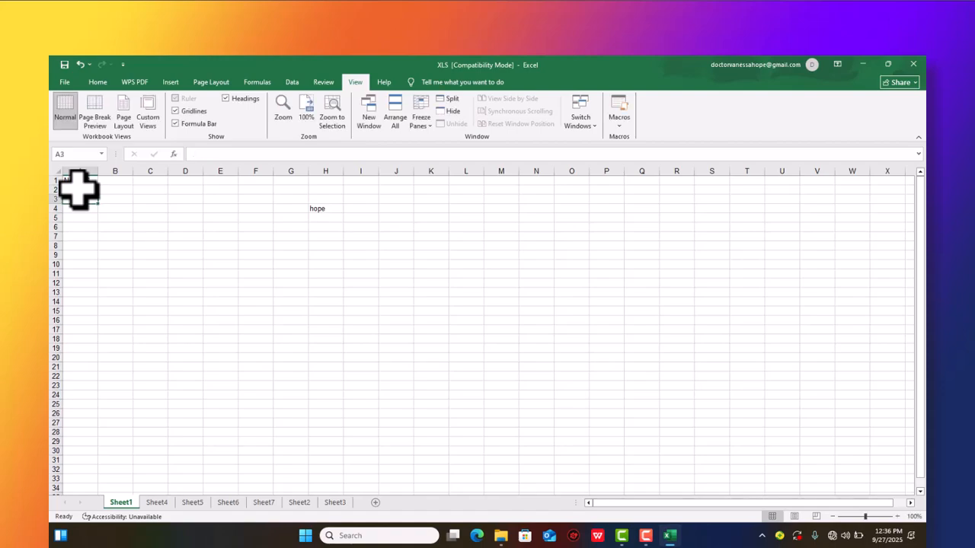
type("oliver")
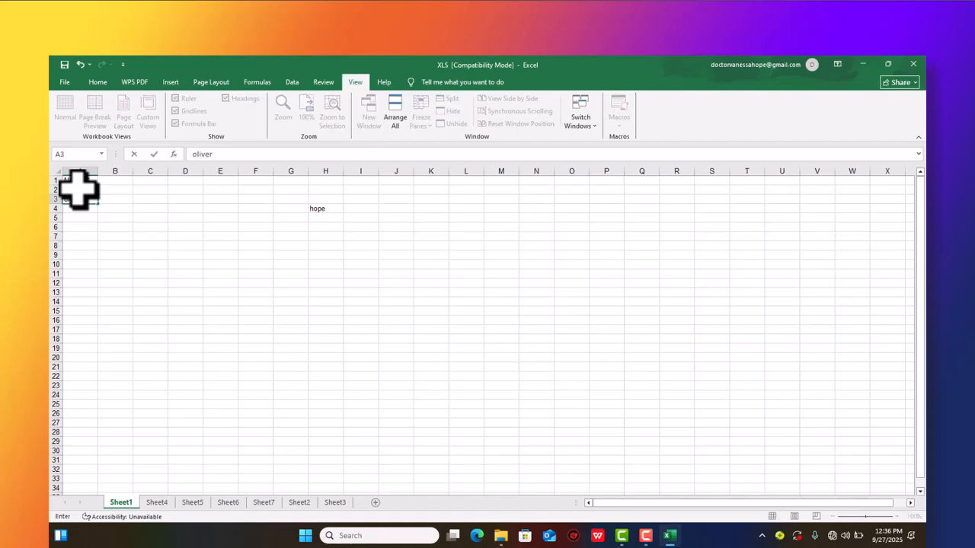
key("Return")
type("va")
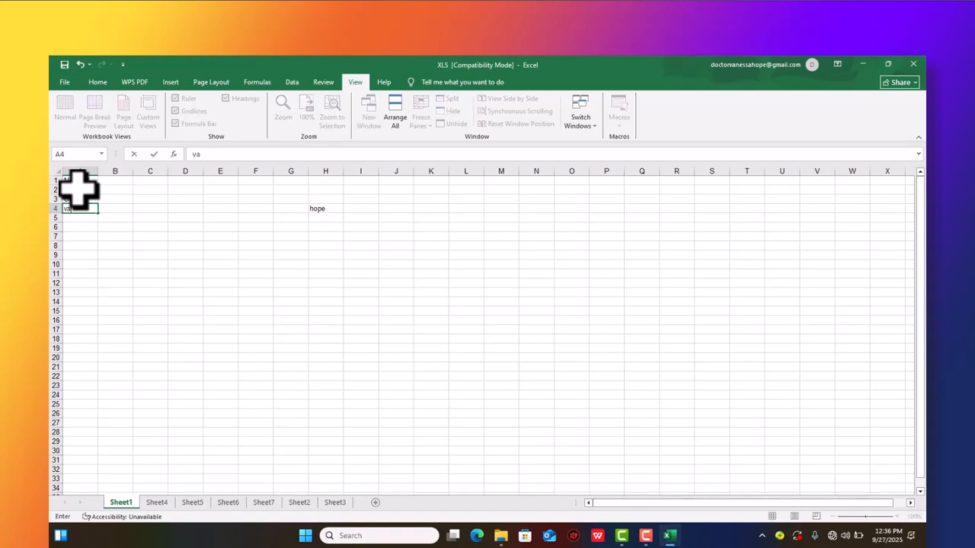
type("nessa")
key("Return")
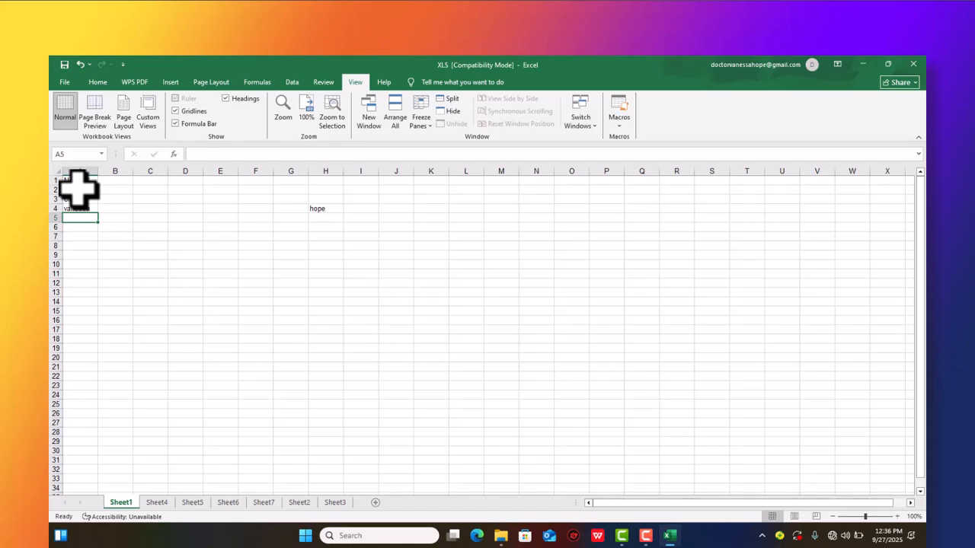
- Continue the NAMES list by entering professor in cell A5 and a first name in cell A6
key("Up")
key("Down")
type("p")
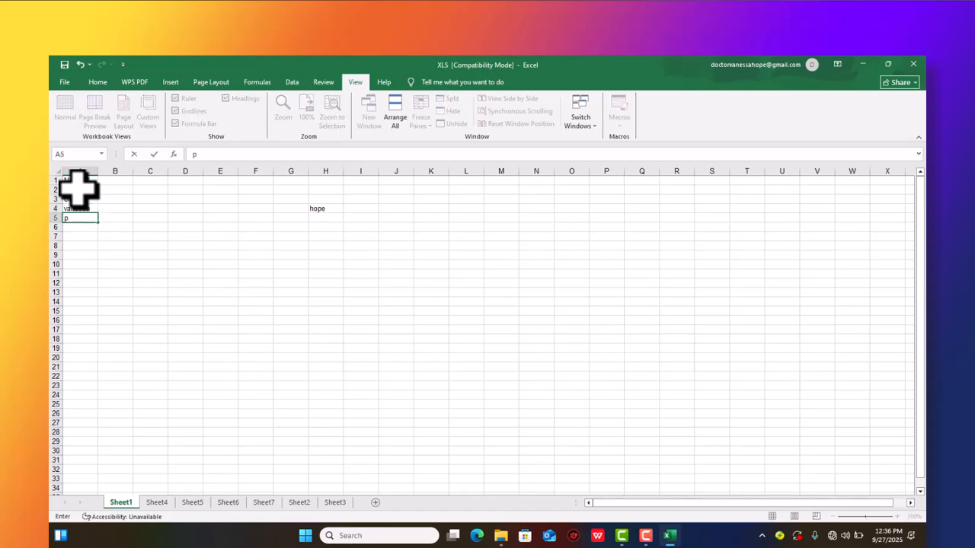
type("rofessor")
key("Return")
type("ker")
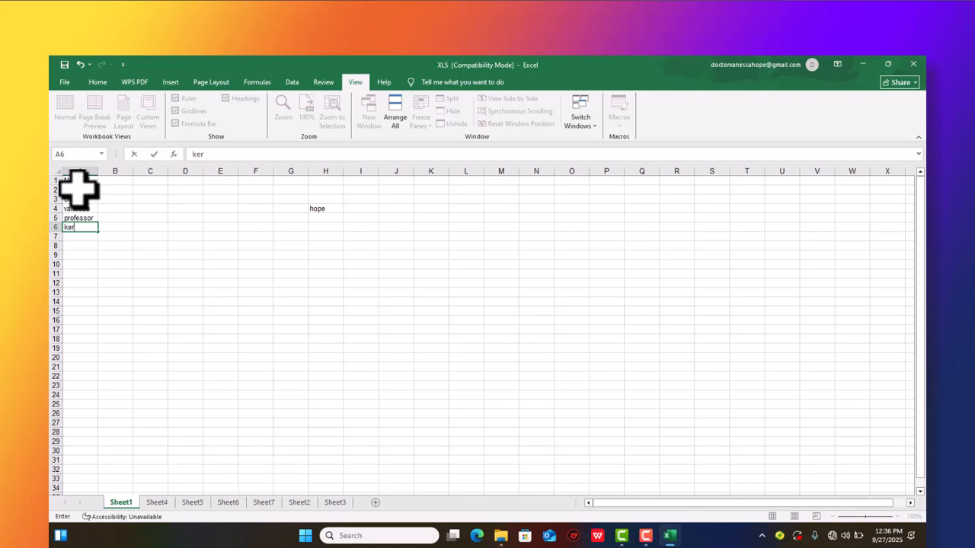
type("ry")
key("Return")
- Enter three more first names in cells A7, A8 and A9 to complete the NAMES list
type("gi")
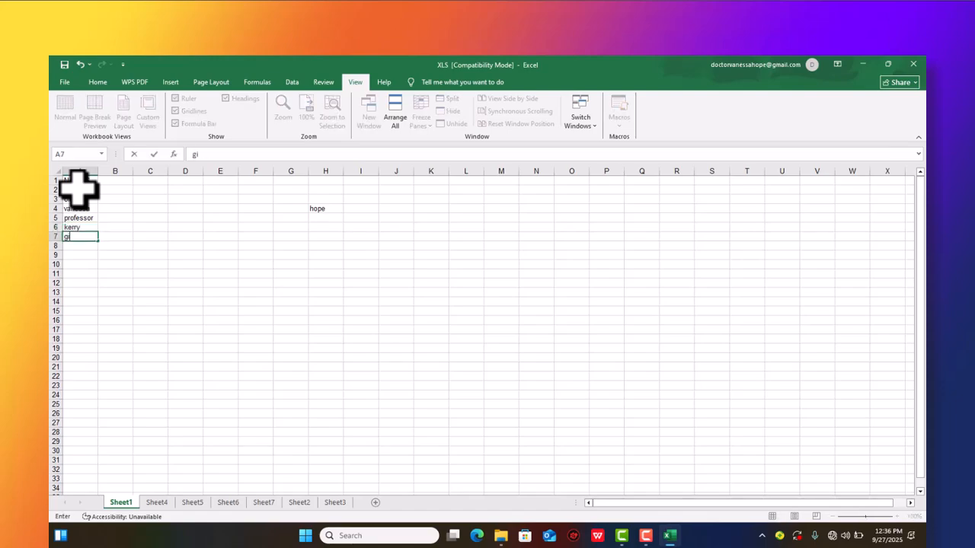
type("deon")
key("Return")
type("re")
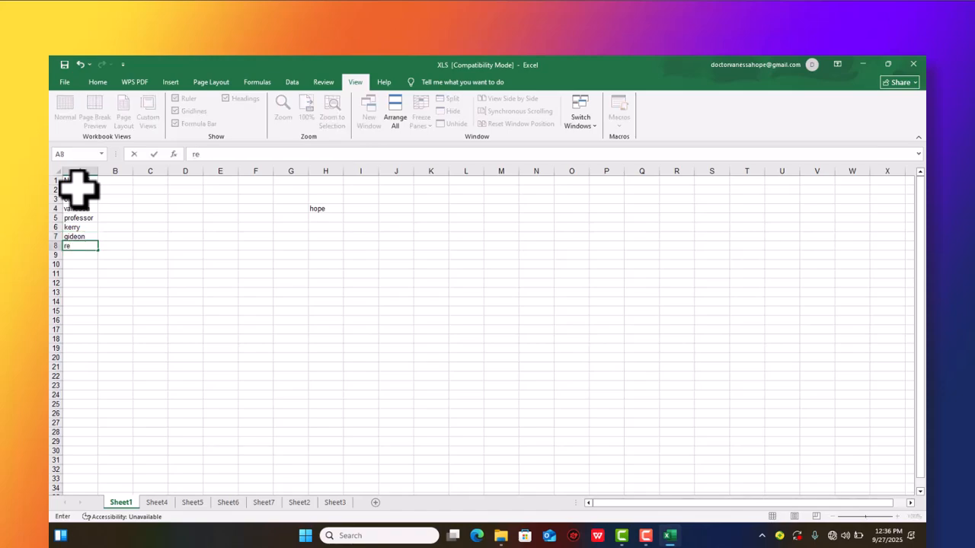
key("BackSpace")
type("achea")
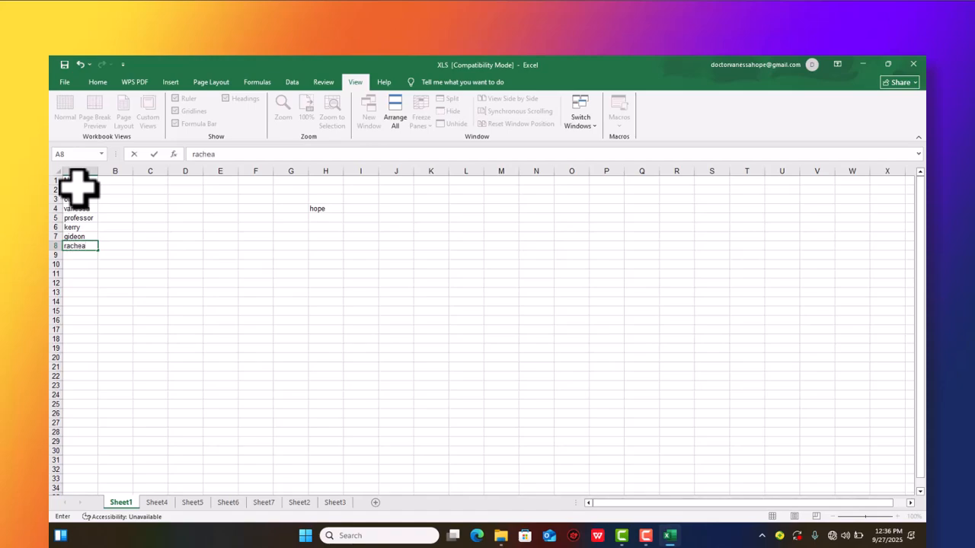
type("l")
key("Return")
type("julius")
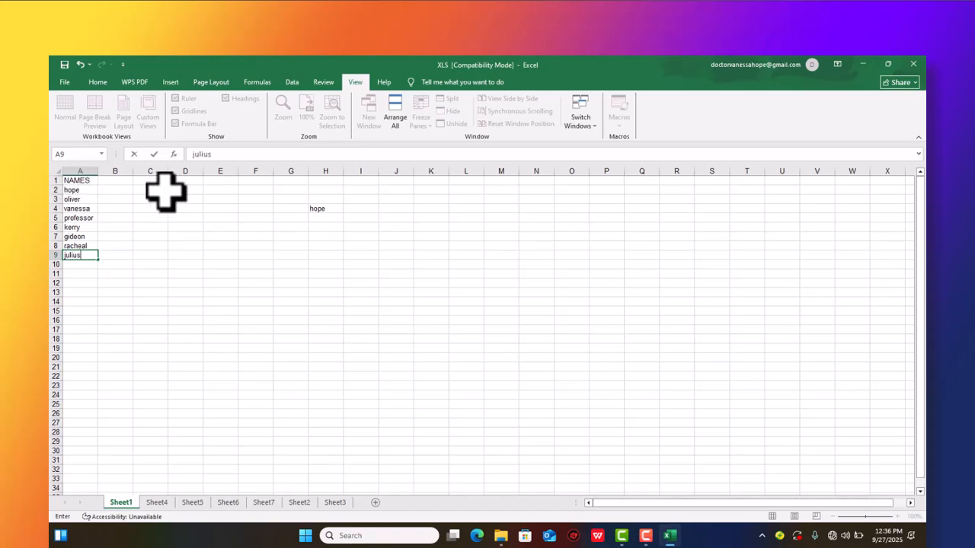
left_click(107, 182)
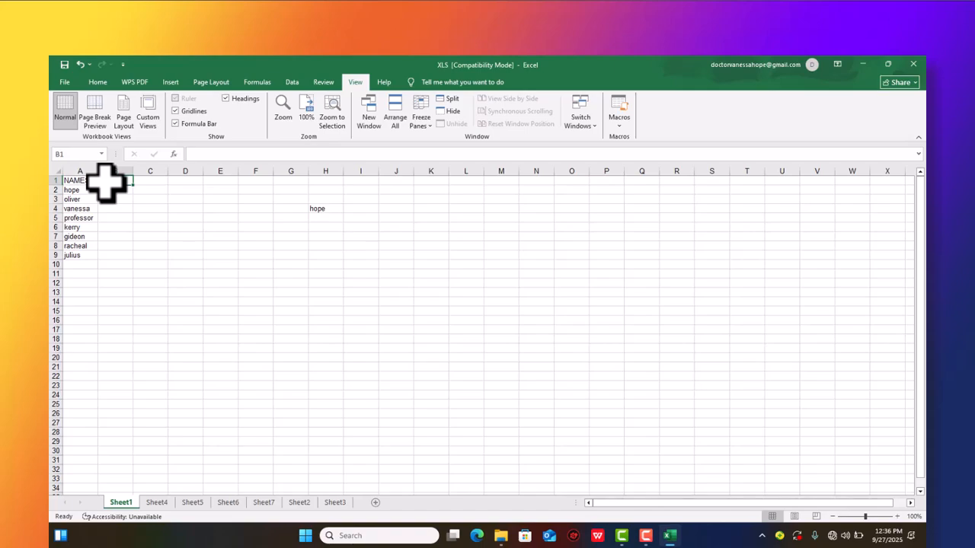
type("mar")
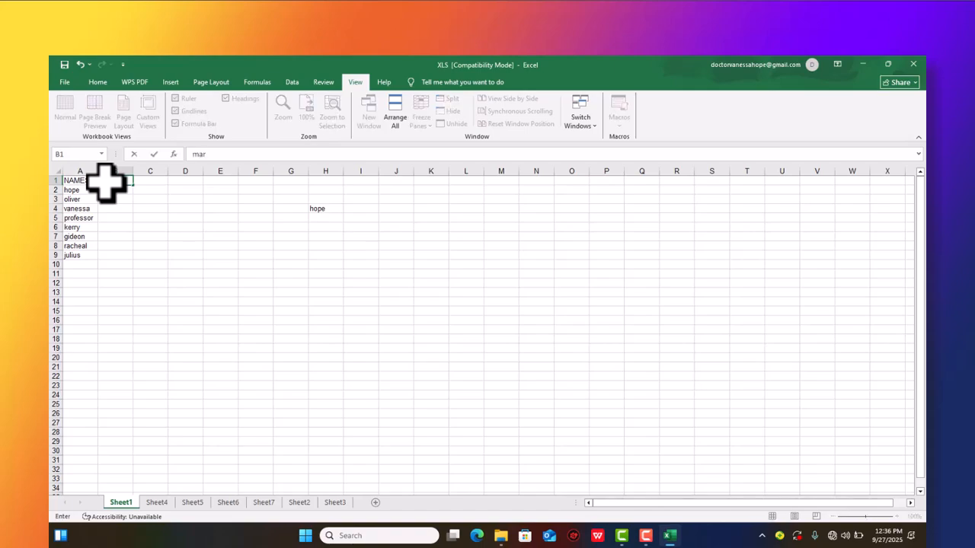
type("ks")
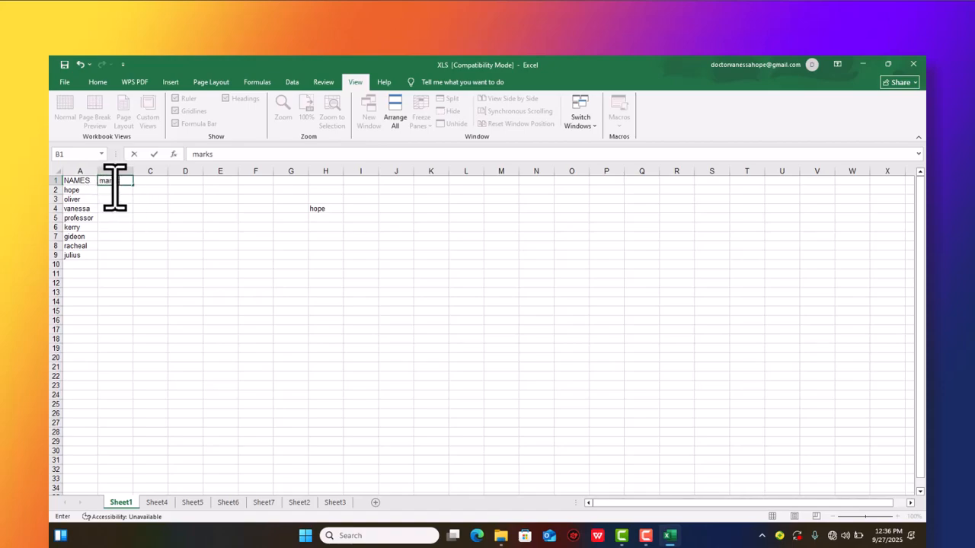
key("BackSpace")
key("BackSpace")
key("BackSpace")
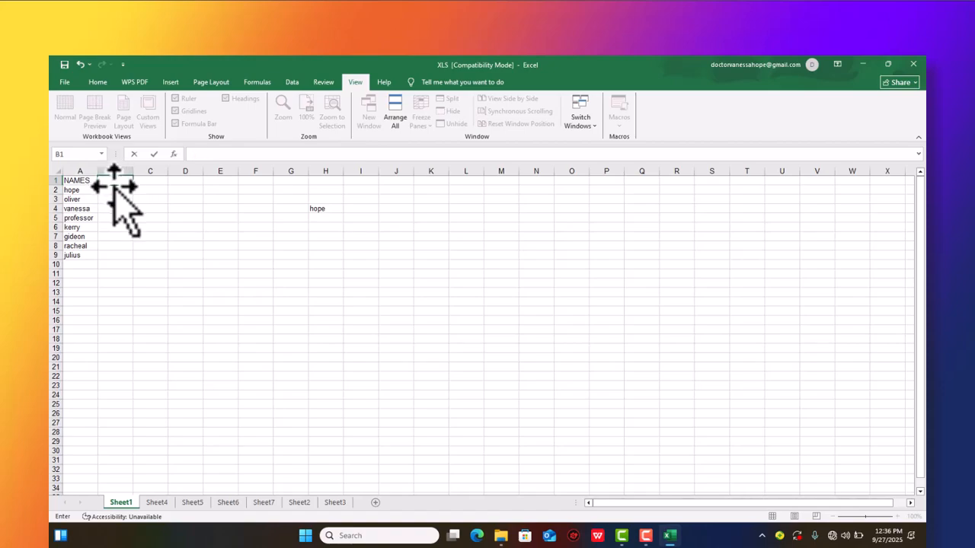
- Enter the column headings math in cell B1 and chemistry in cell C1
type("mat")
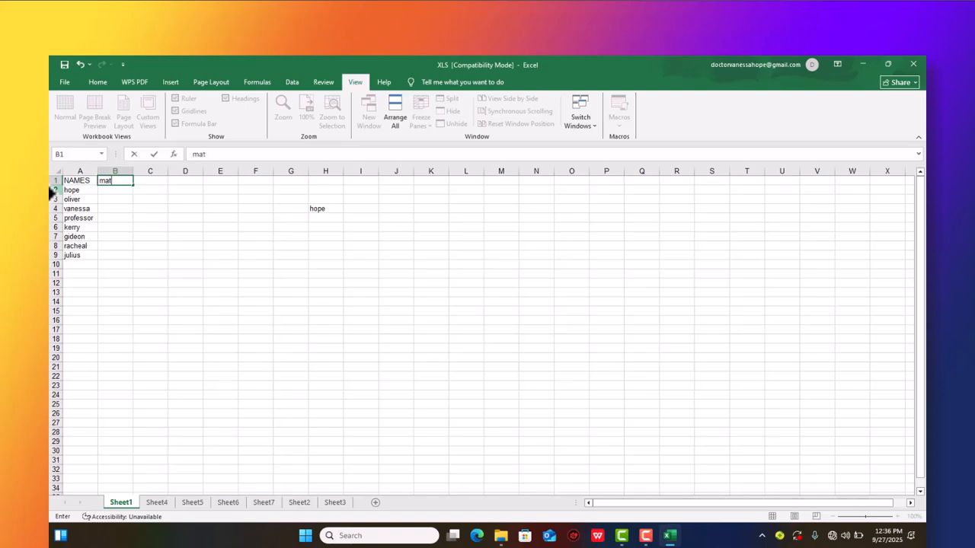
type("h")
left_click(148, 183)
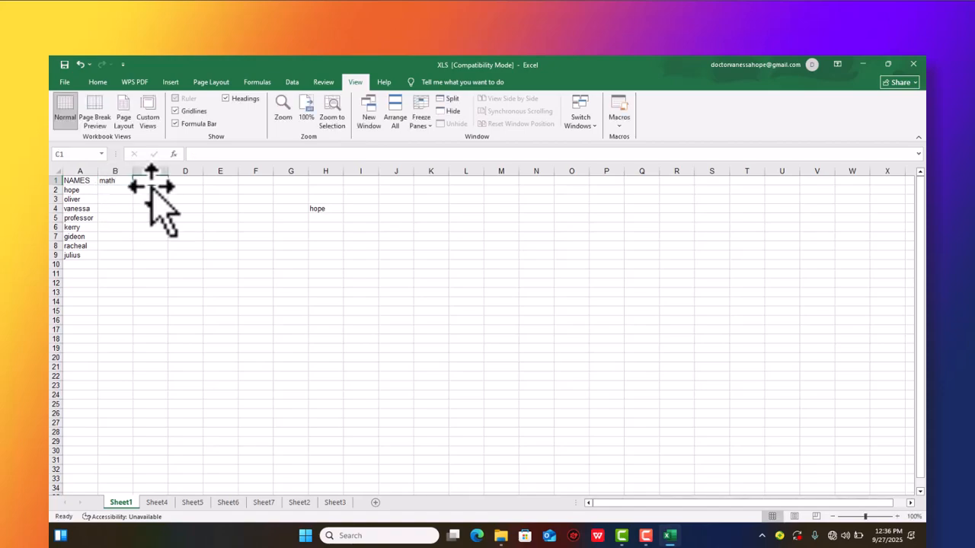
type("chemistry")
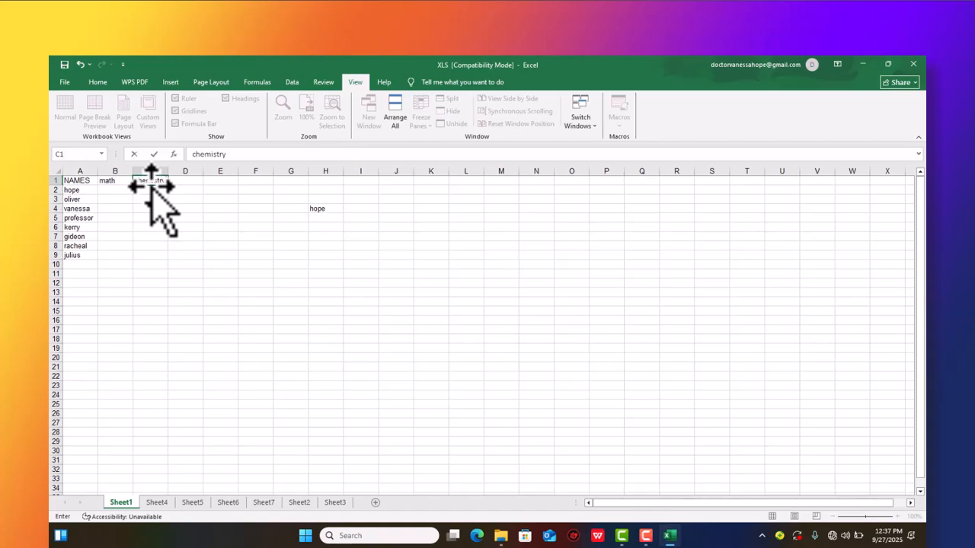
key("Tab")
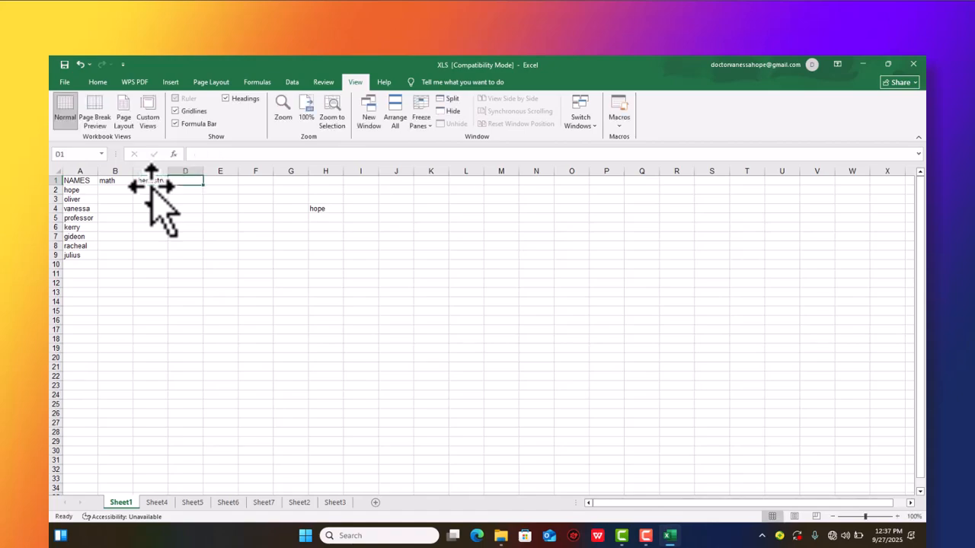
- Enter the column headings biology, total and average in cells D1, E1 and F1
type("bio")
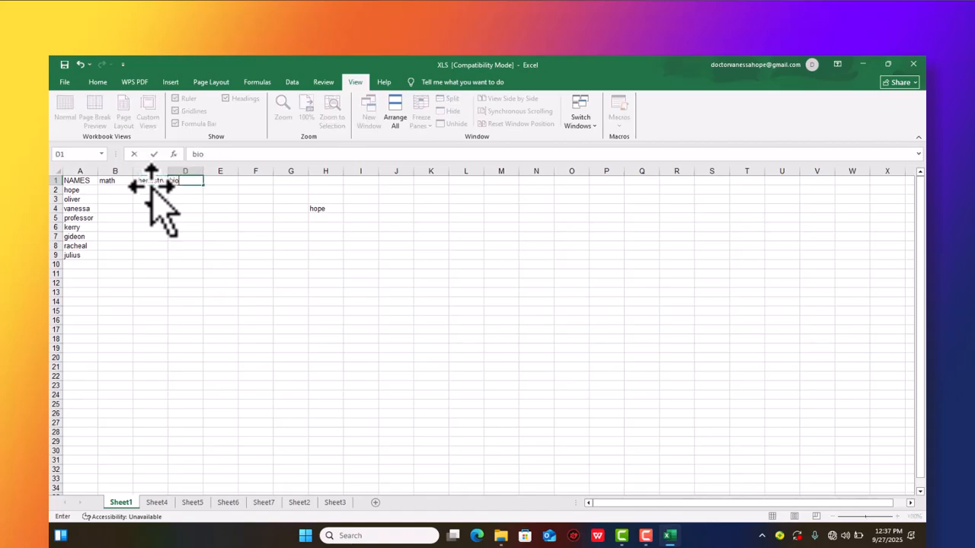
type("logy")
key("Tab")
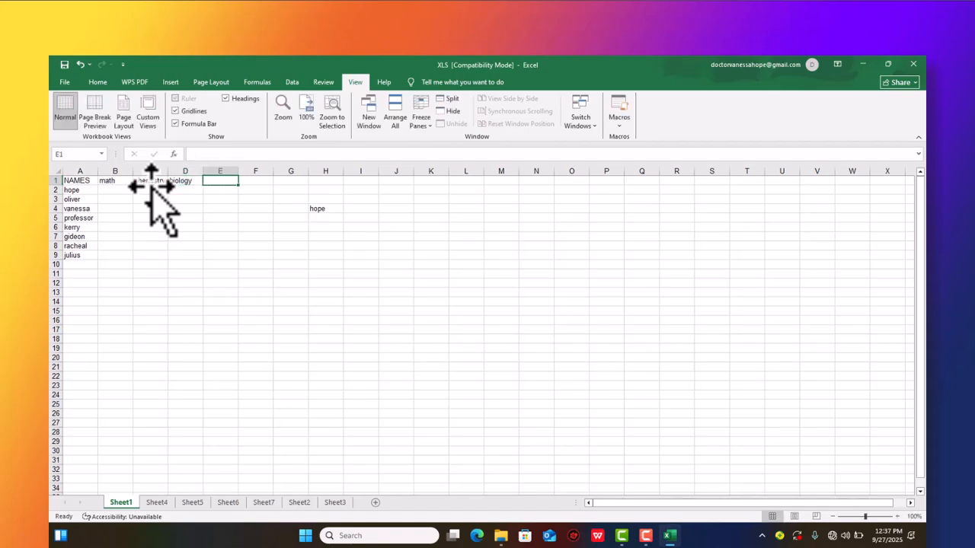
type("total")
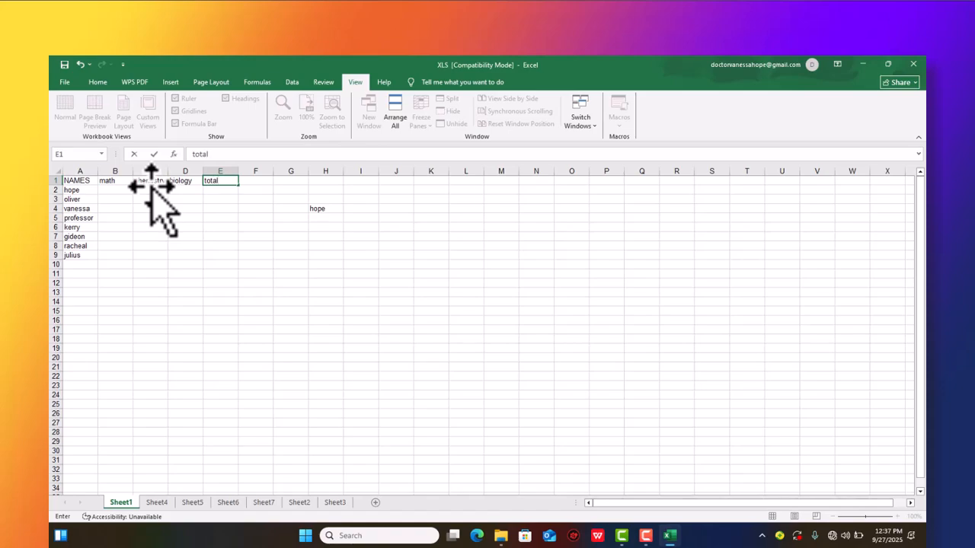
key("Tab")
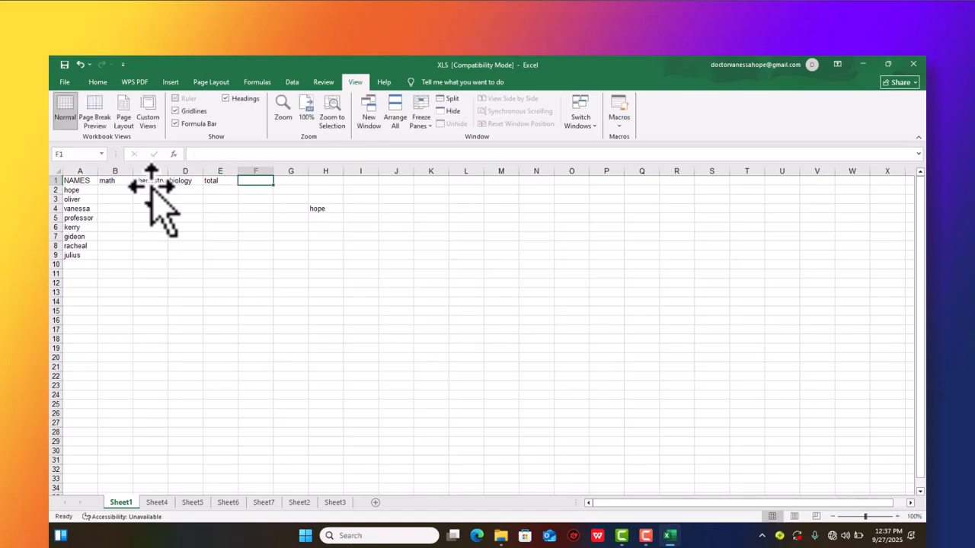
type("ave")
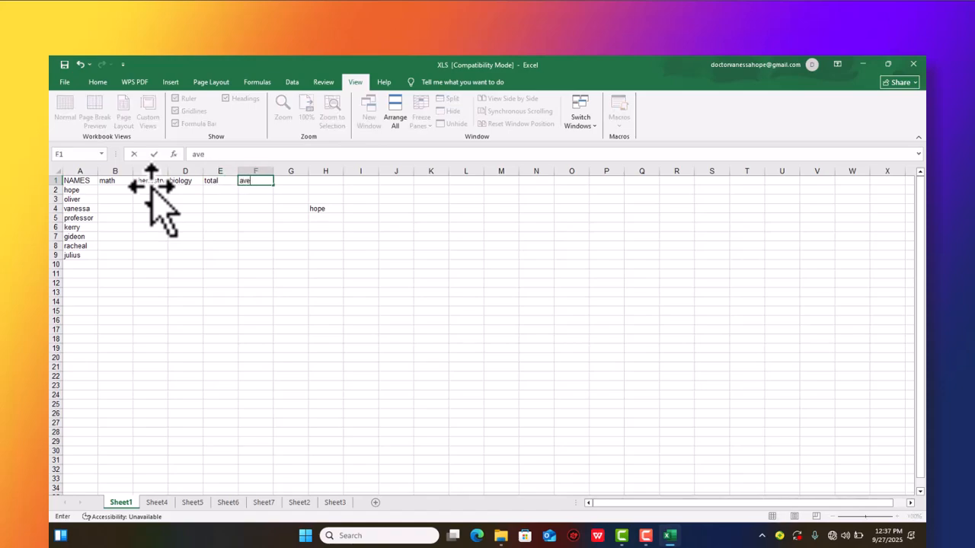
type("rage")
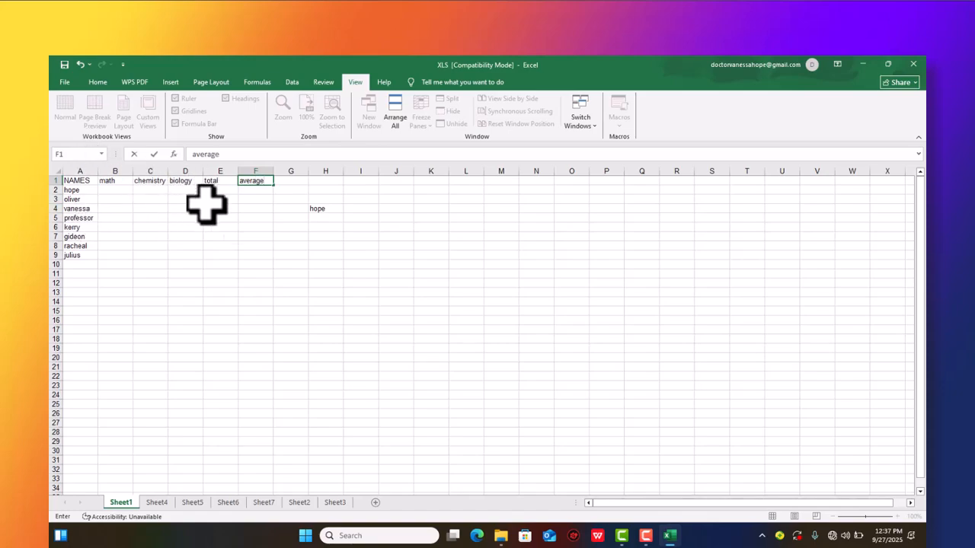
- Clear the stray sample name from cell H4
left_click(328, 210)
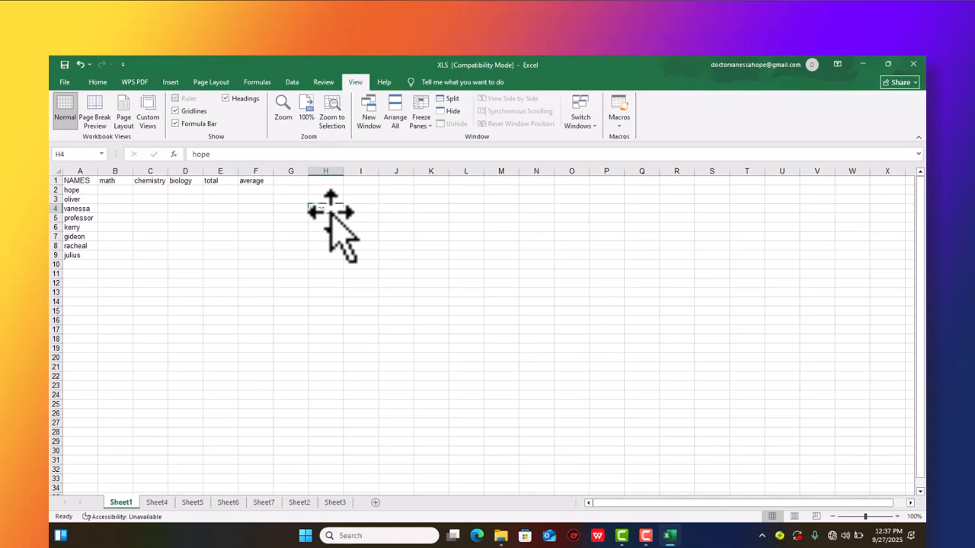
- Fill in the math marks for the first four names in B2:B5, with 90 in B2, 70 in B4 and 78 in B5
double_click(112, 191)
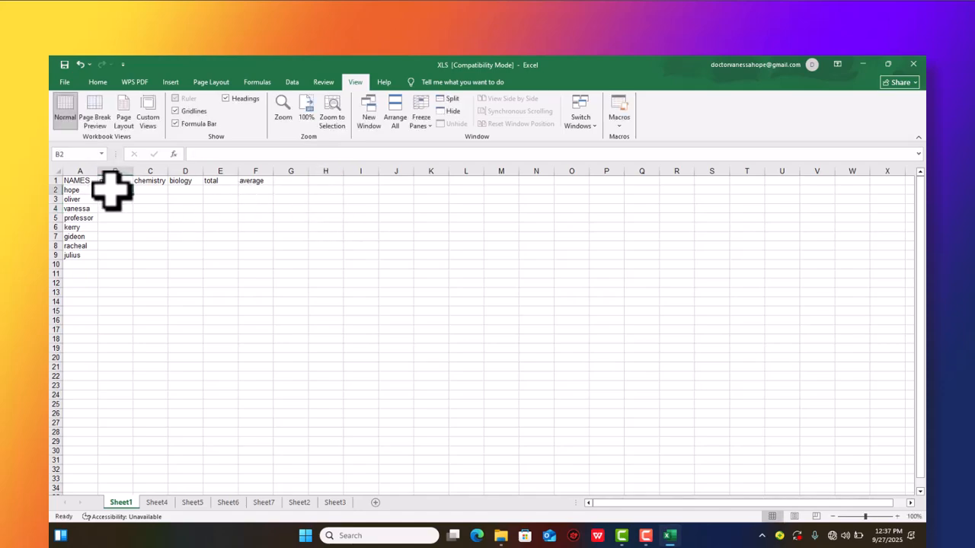
type("90")
key("Return")
type("9")
key("Return")
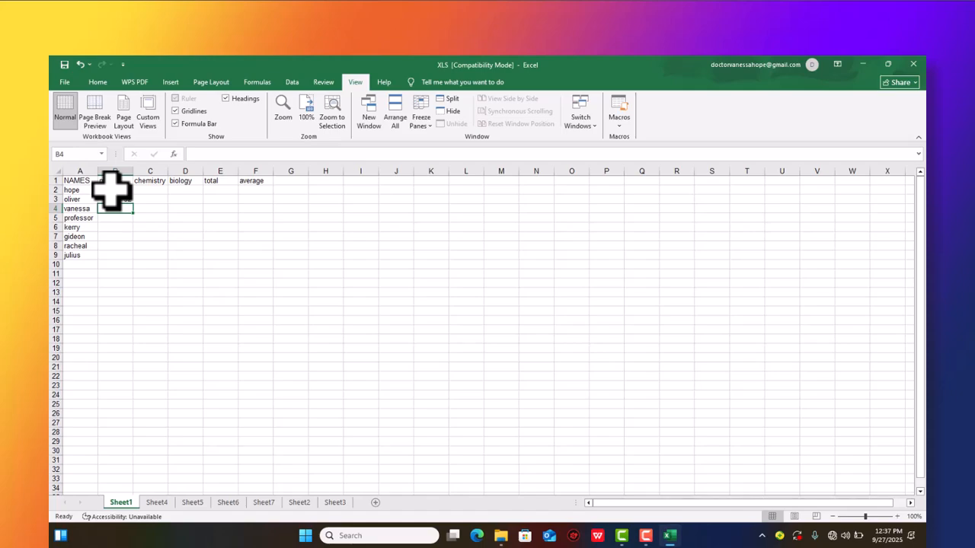
type("70")
key("Return")
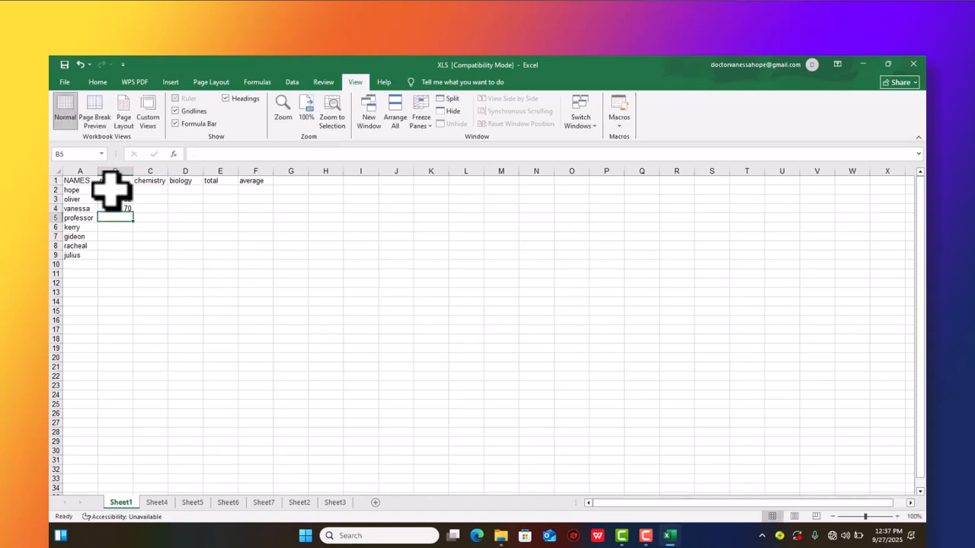
type("78")
key("Return")
- Enter the remaining math marks 89, 100, 95 and 73 in cells B6 to B9
type("89")
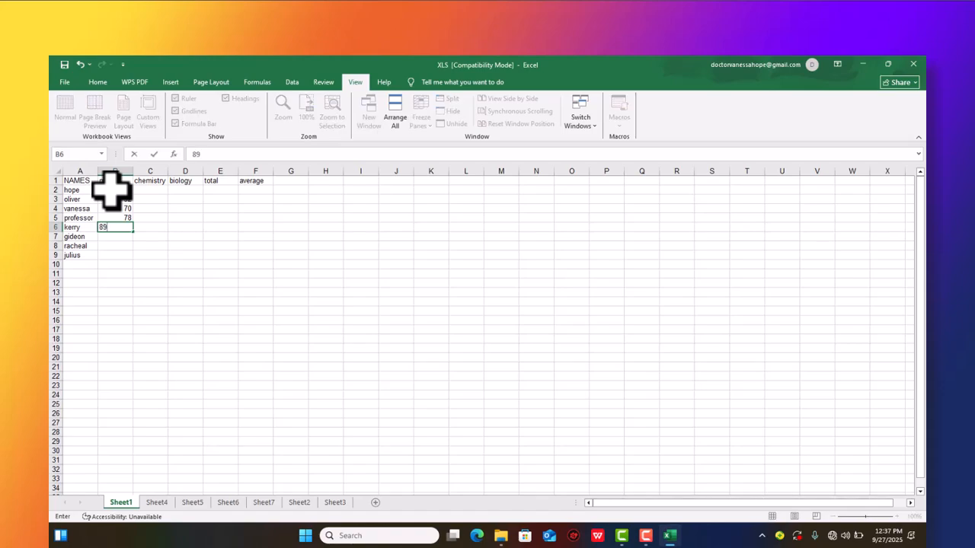
key("Return")
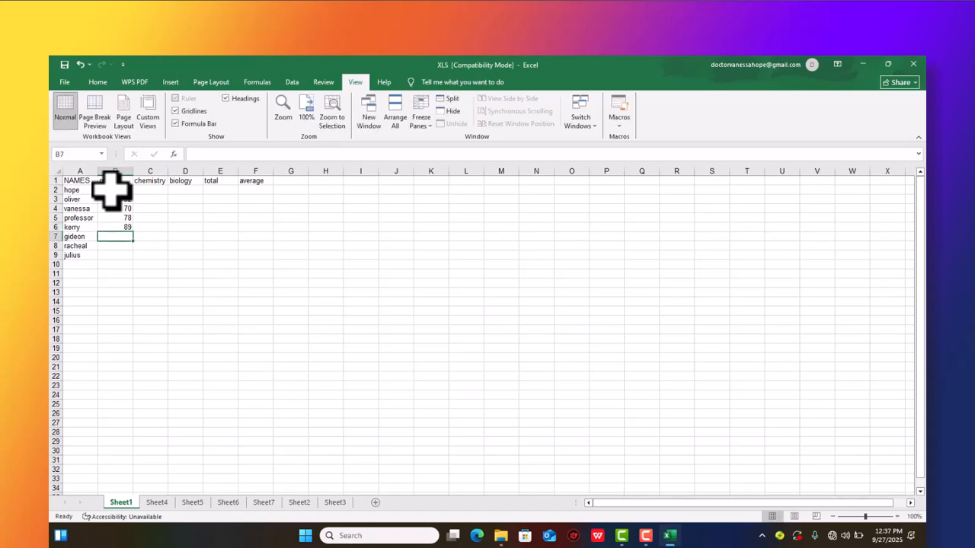
type("100")
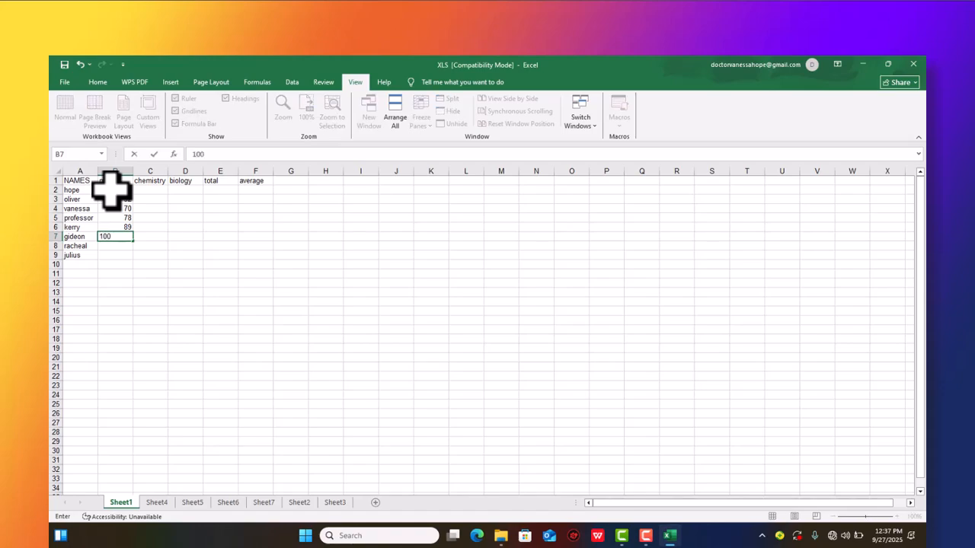
key("Return")
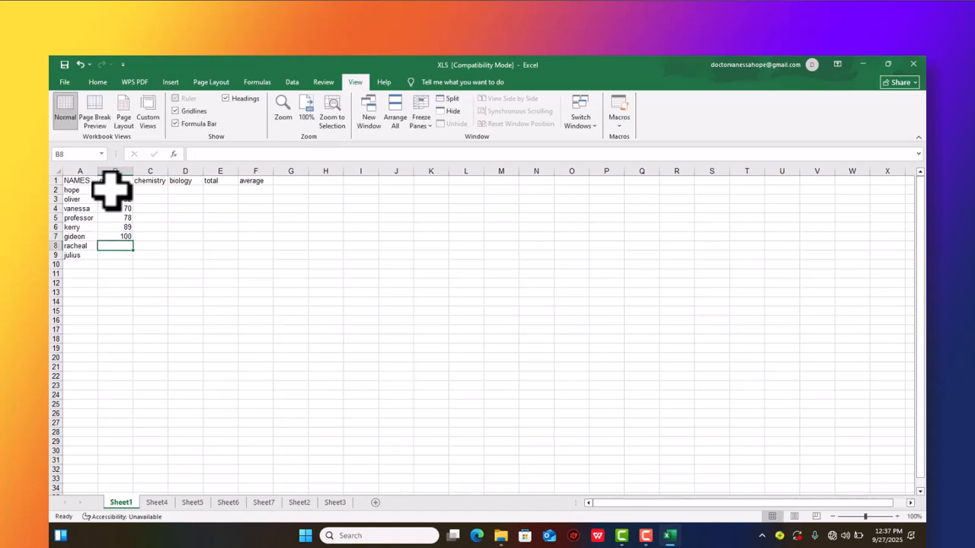
type("95")
key("Return")
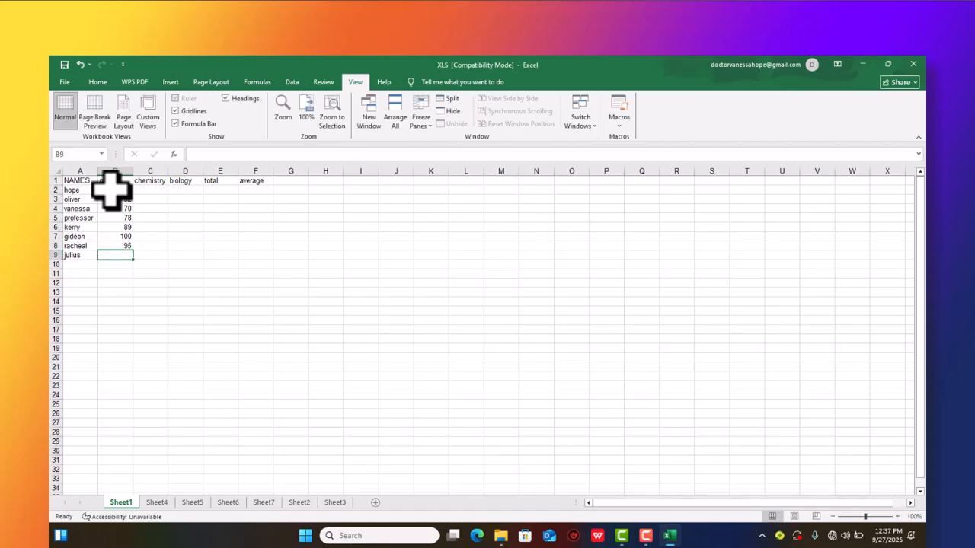
type("73")
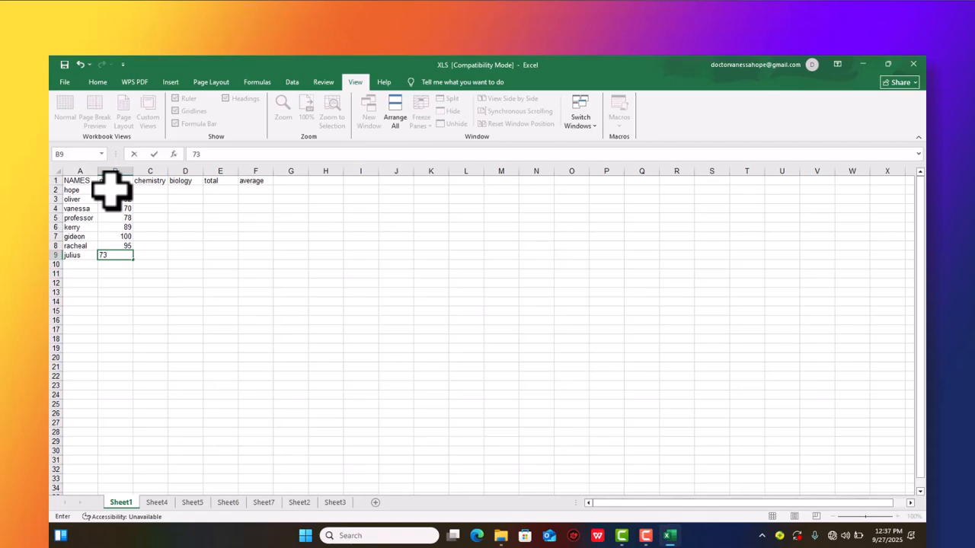
key("Tab")
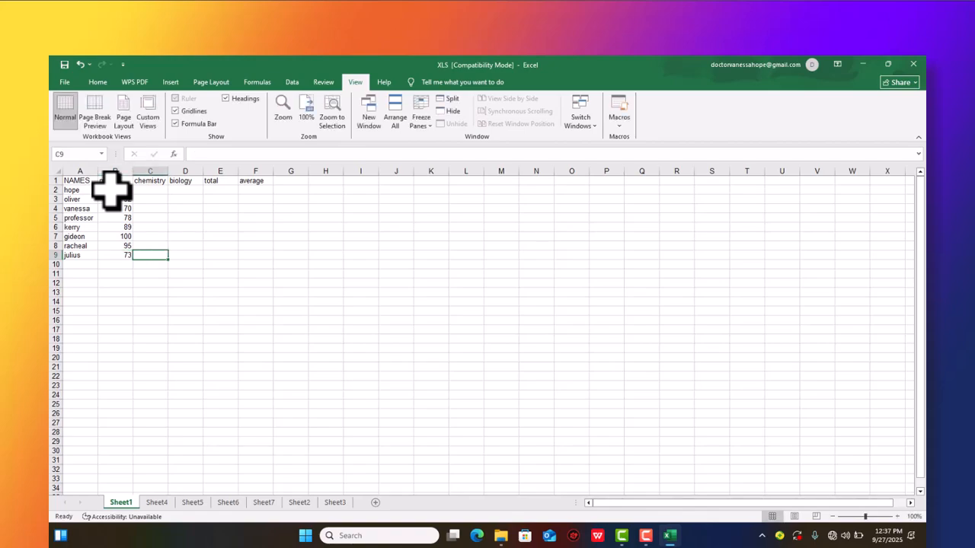
- Enter the chemistry marks 98 in C9, 97 in C8 and 76 in C7, working upward from the last name
type("98")
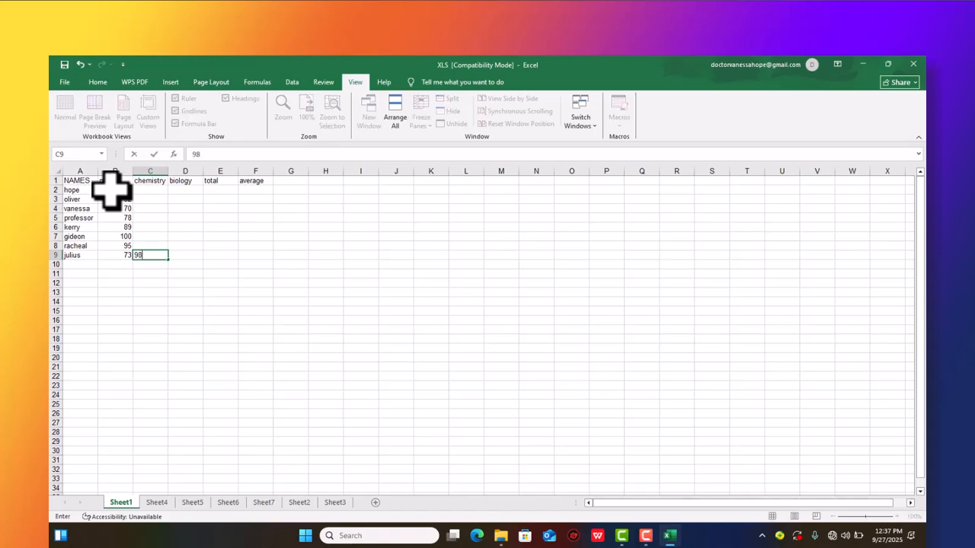
key("Up")
type("97")
key("Up")
type("76")
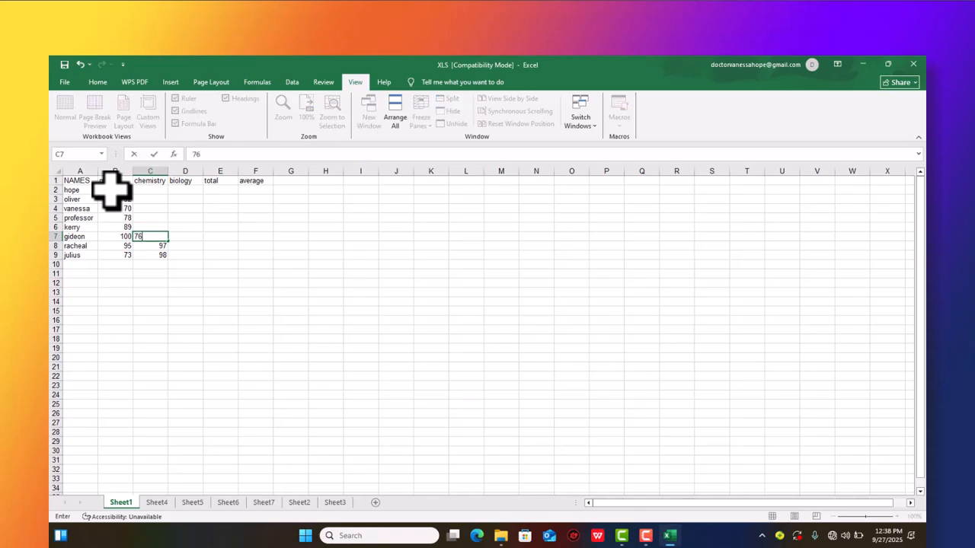
key("Up")
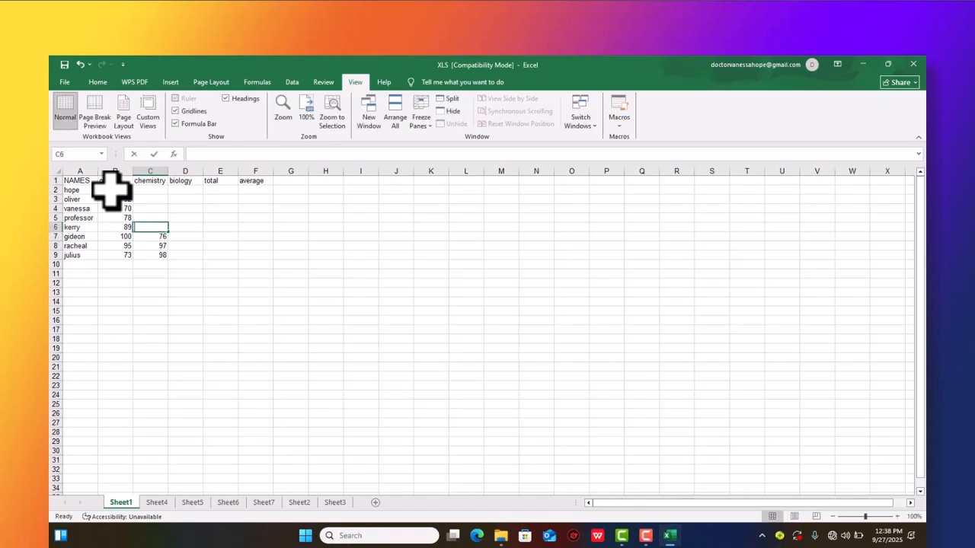
- Enter the remaining chemistry marks upward from C6: 75 in C6, 85 in C5, 91 in C4, 100 in C3 and 83 in C2
type("75")
key("Up")
type("85")
key("Up")
type("91")
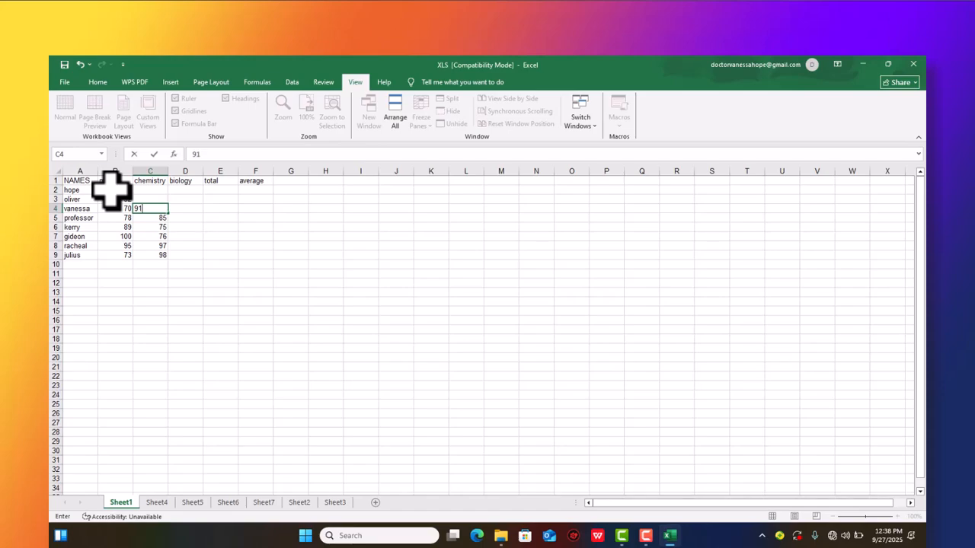
key("Up")
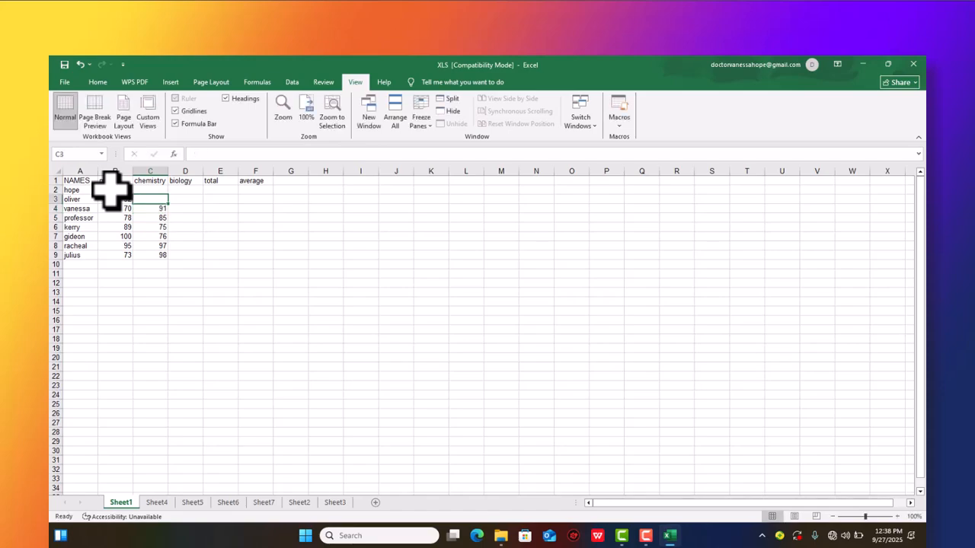
type("100")
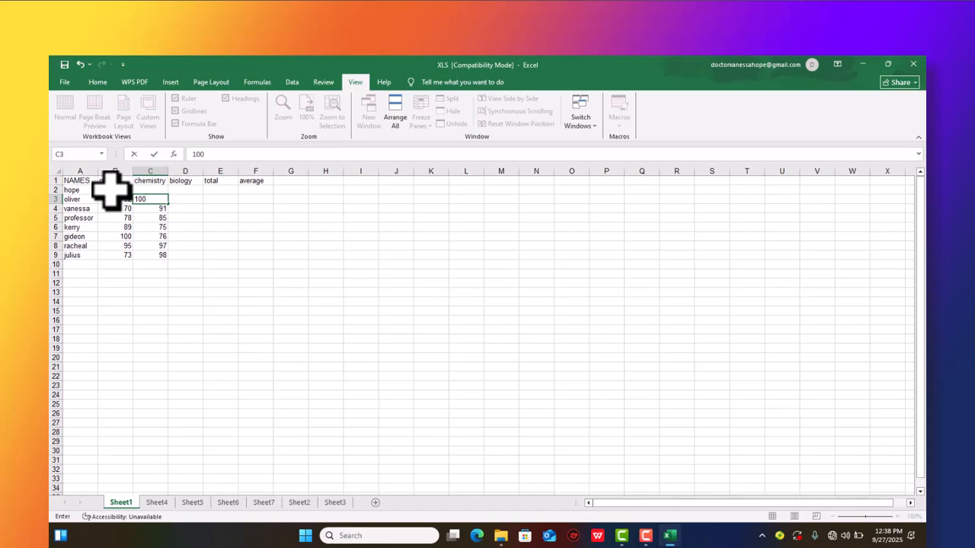
key("Up")
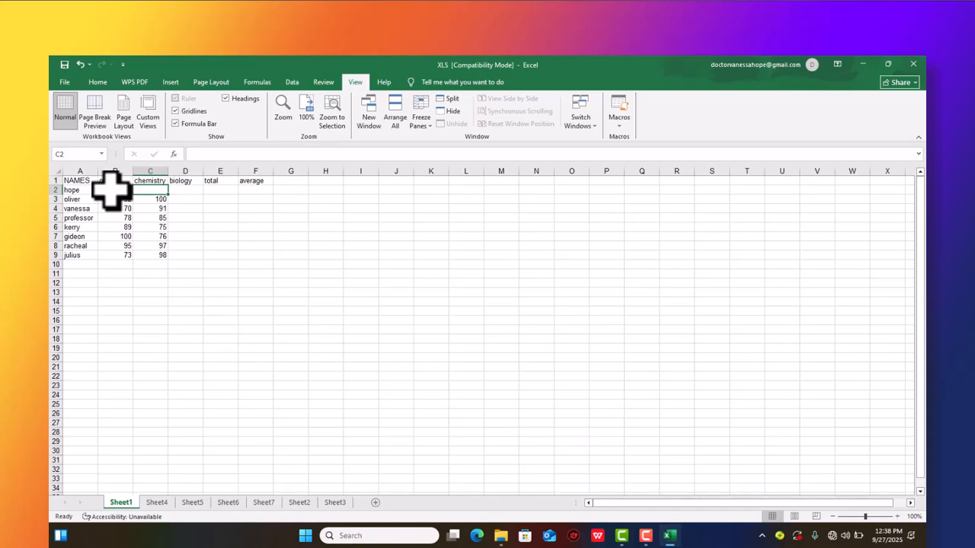
type("83")
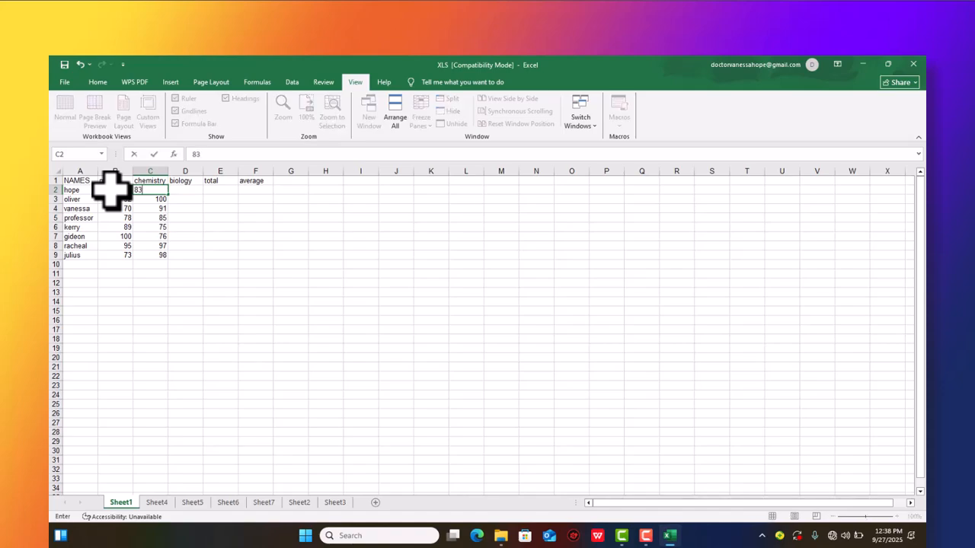
key("Tab")
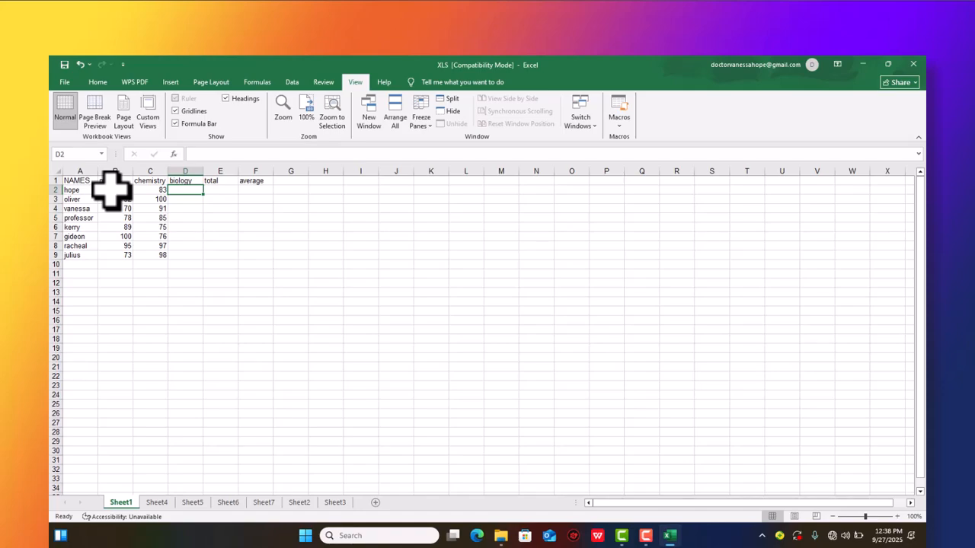
- Enter the biology marks 89, 73, 84 and 76 for the first four names in D2:D5
type("89")
key("Down")
type("73")
key("Down")
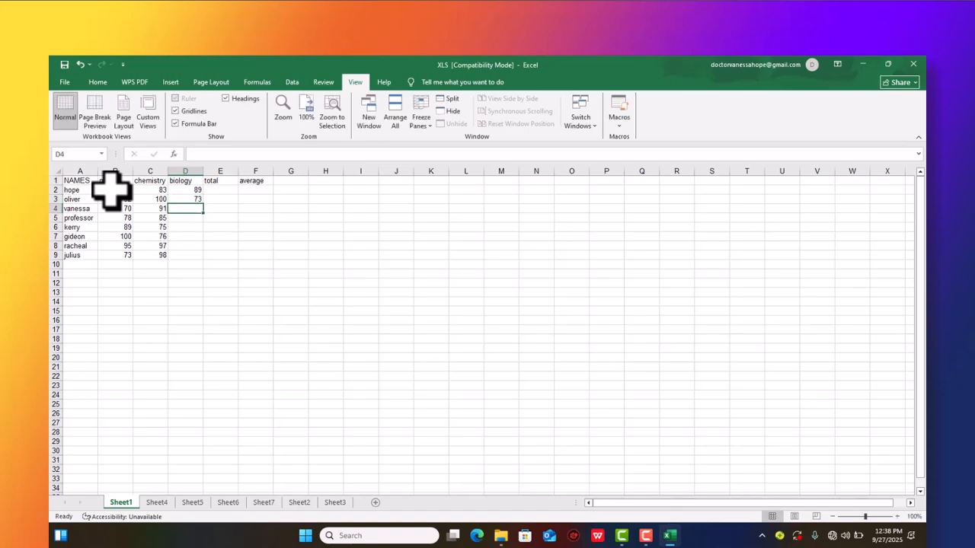
type("84")
key("Down")
type("76")
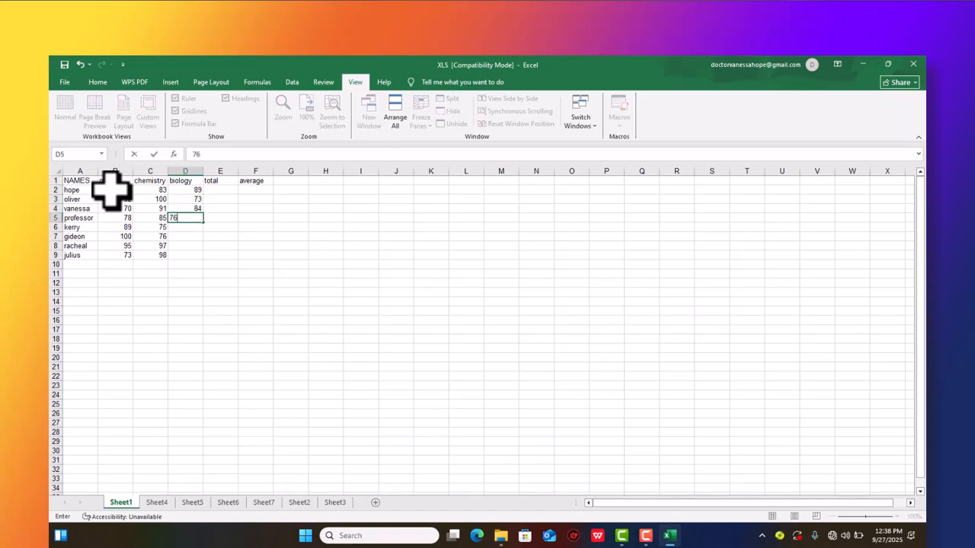
key("Down")
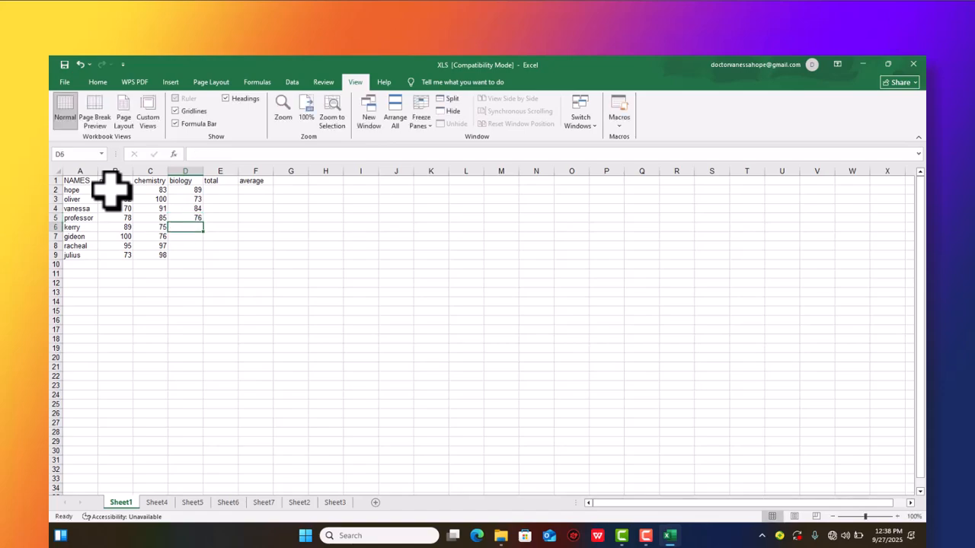
- Enter the remaining biology marks 92, 62, 81 and 72 in cells D6 to D9
type("92")
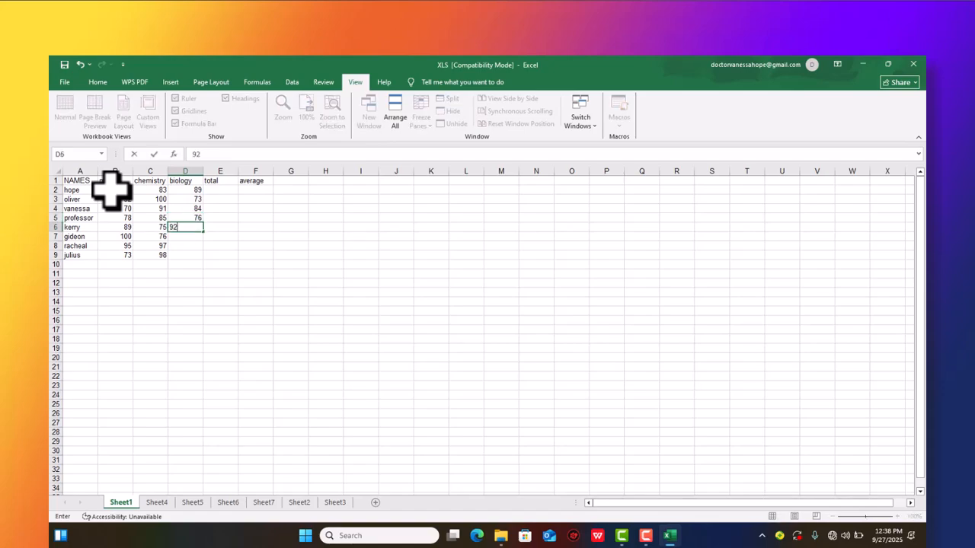
key("Down")
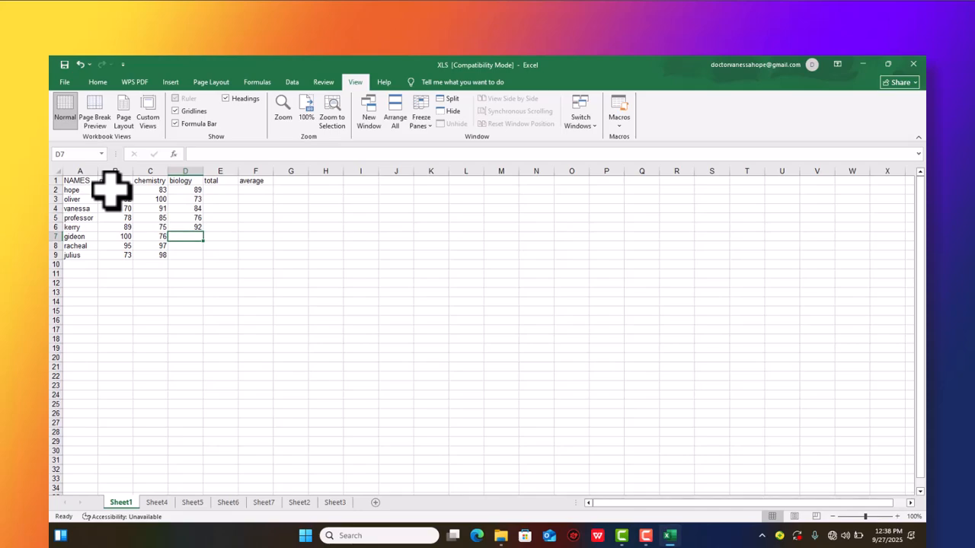
type("62")
key("Left")
key("Right")
key("Down")
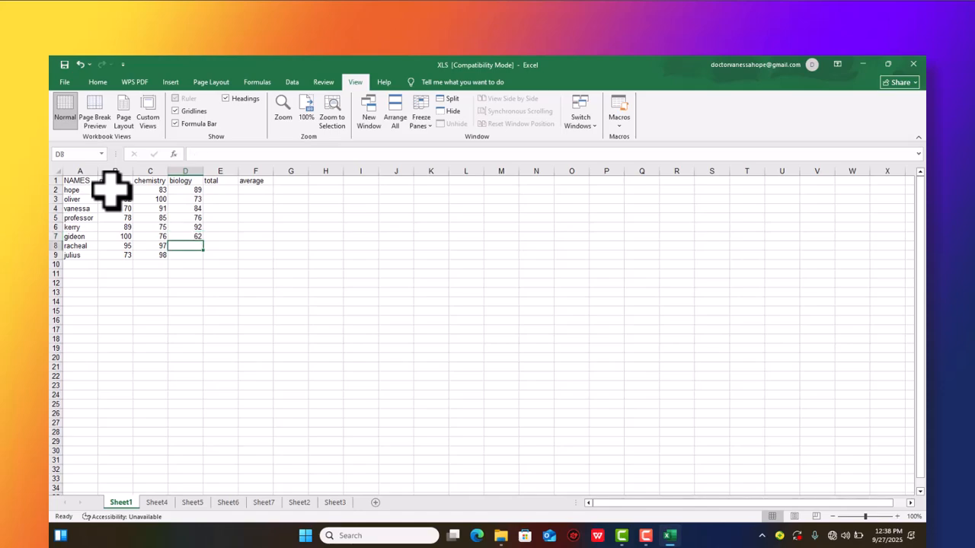
type("81")
key("Return")
type("72")
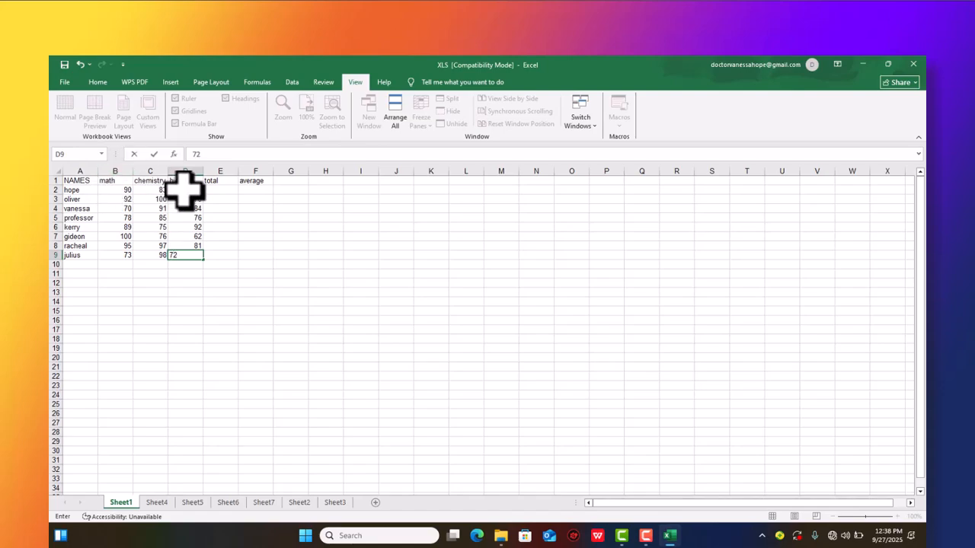
left_click(217, 190)
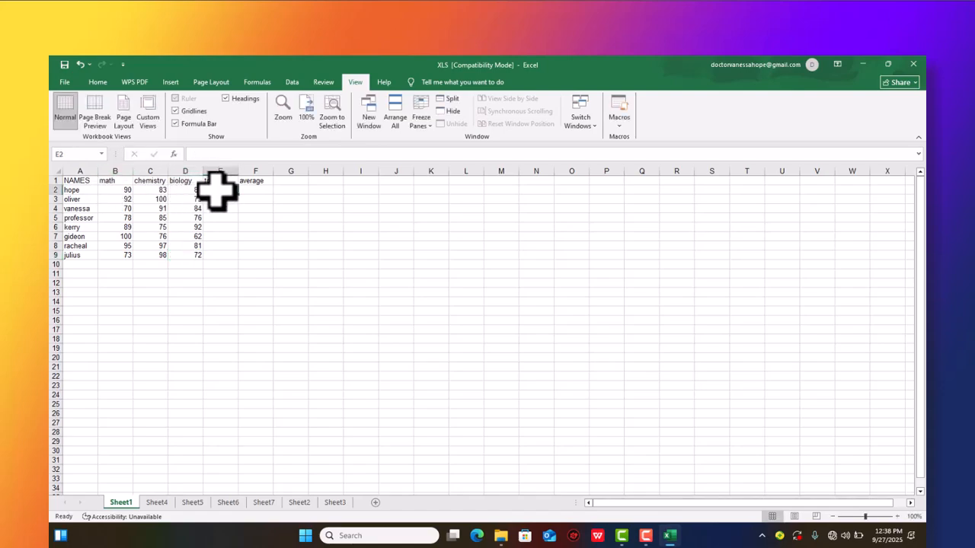
- Examine the functions AutoSum offers for the first total cell, E2
left_click(259, 82)
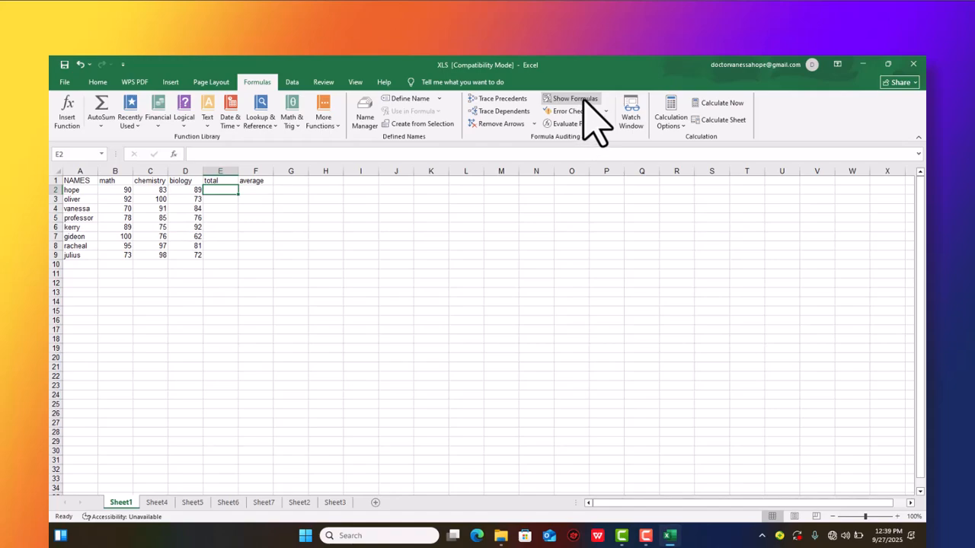
left_click(97, 82)
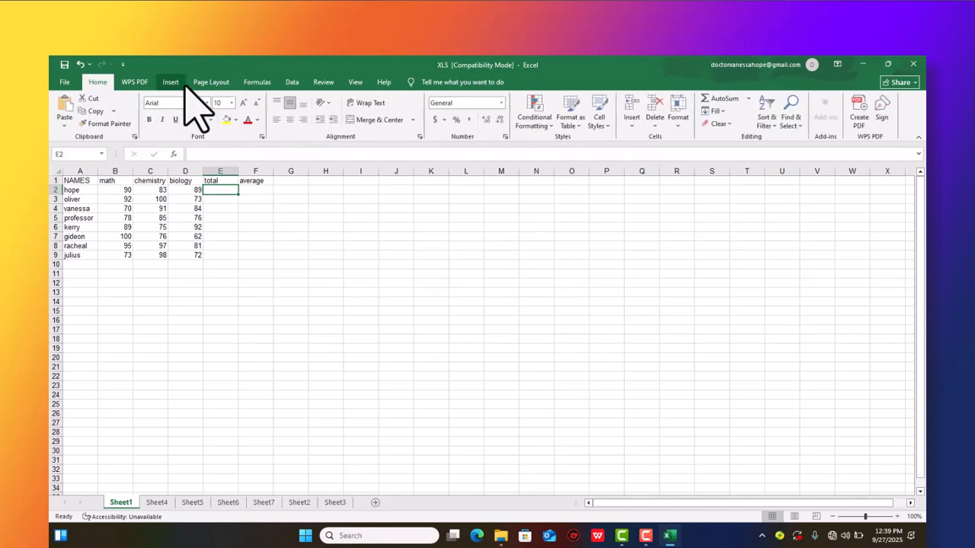
left_click(746, 100)
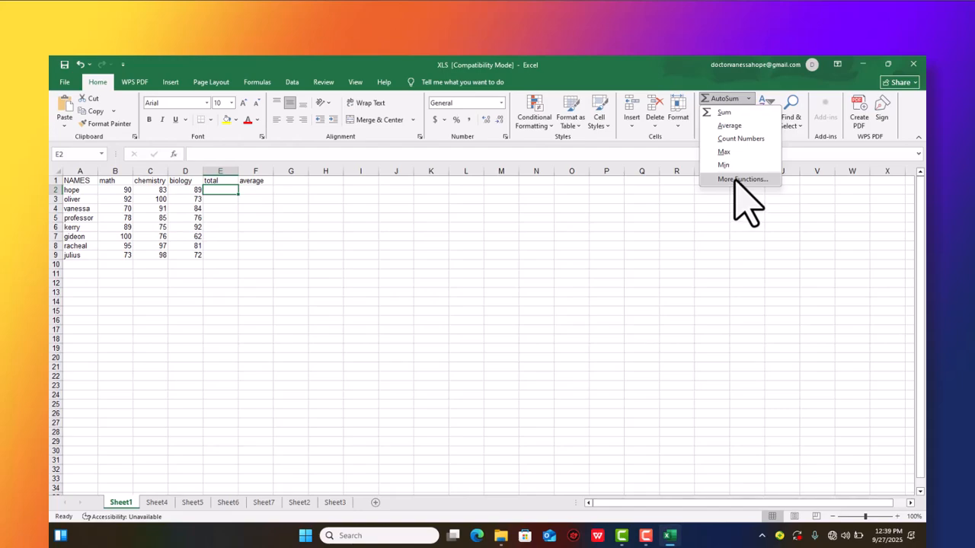
left_click(207, 191)
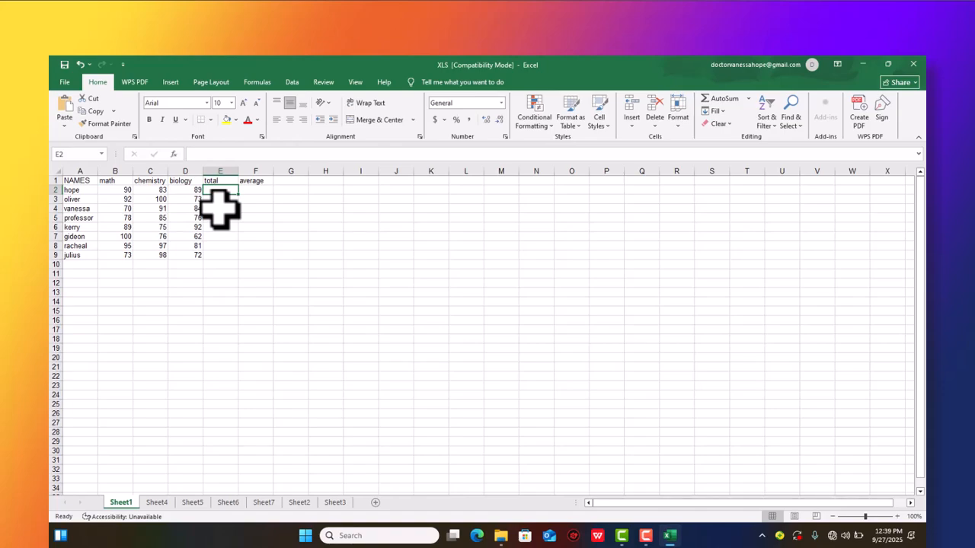
left_click(556, 395)
type("=")
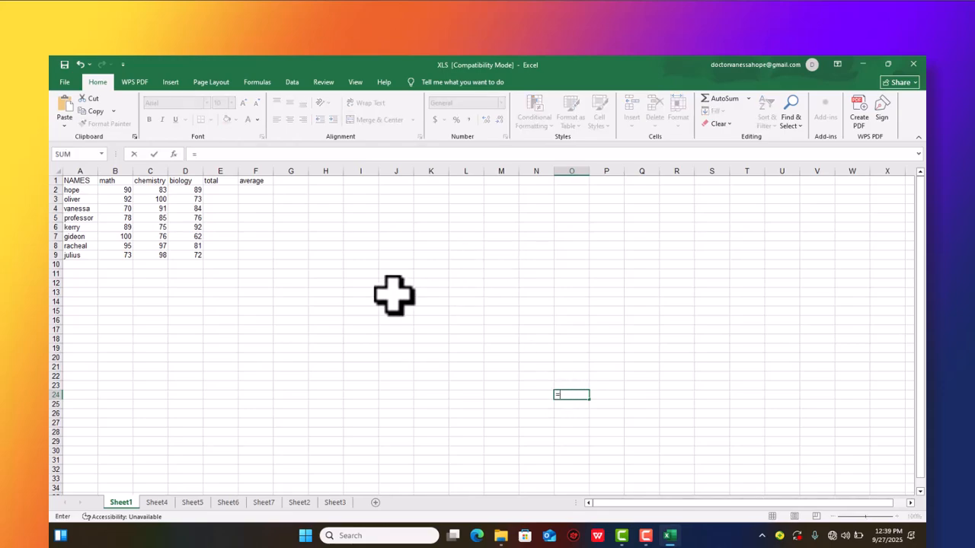
left_click(213, 191)
type("=")
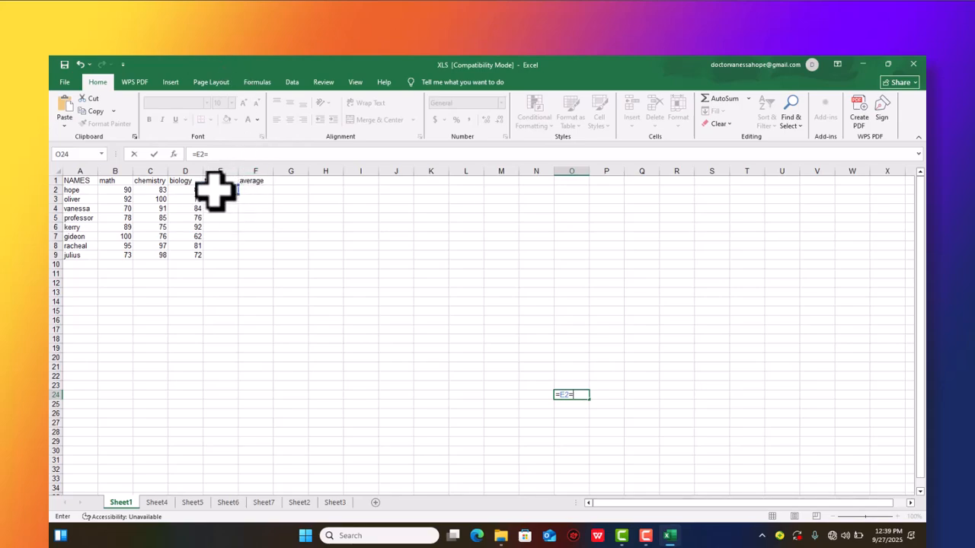
type("==")
key("BackSpace")
key("BackSpace")
key("BackSpace")
key("BackSpace")
key("BackSpace")
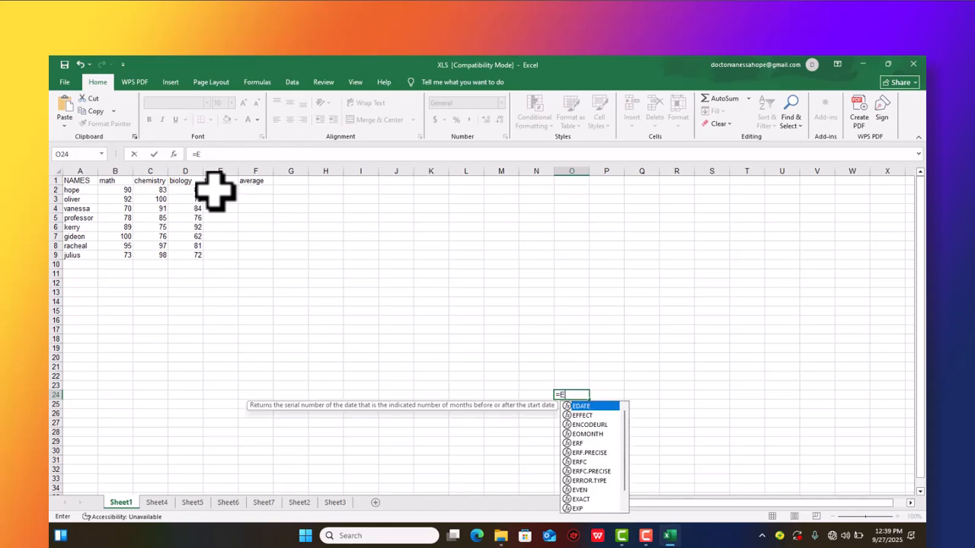
key("BackSpace")
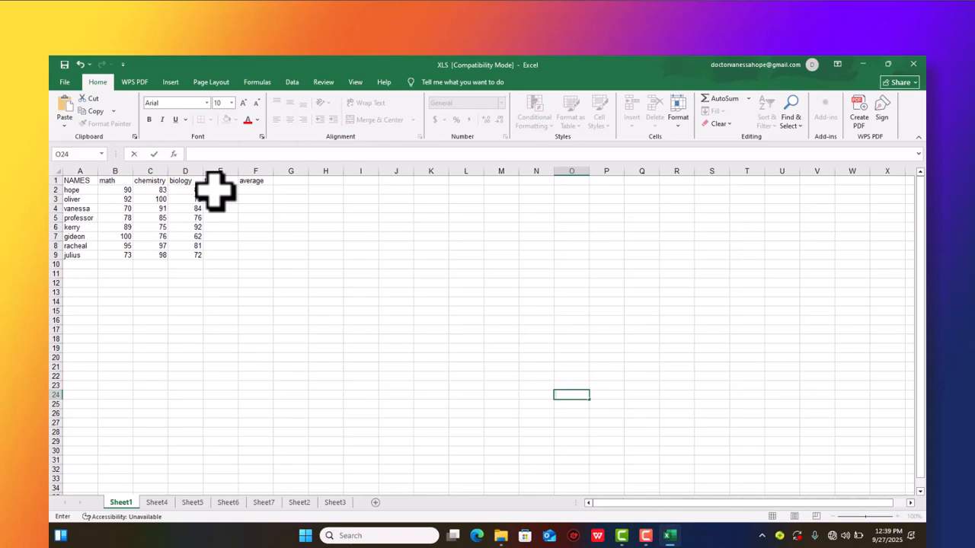
type("=")
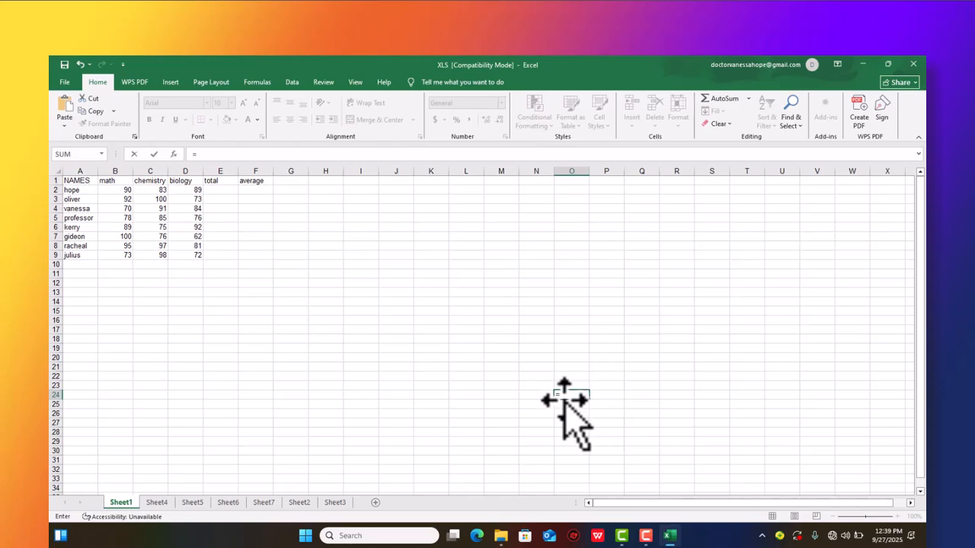
key("BackSpace")
left_click(609, 387)
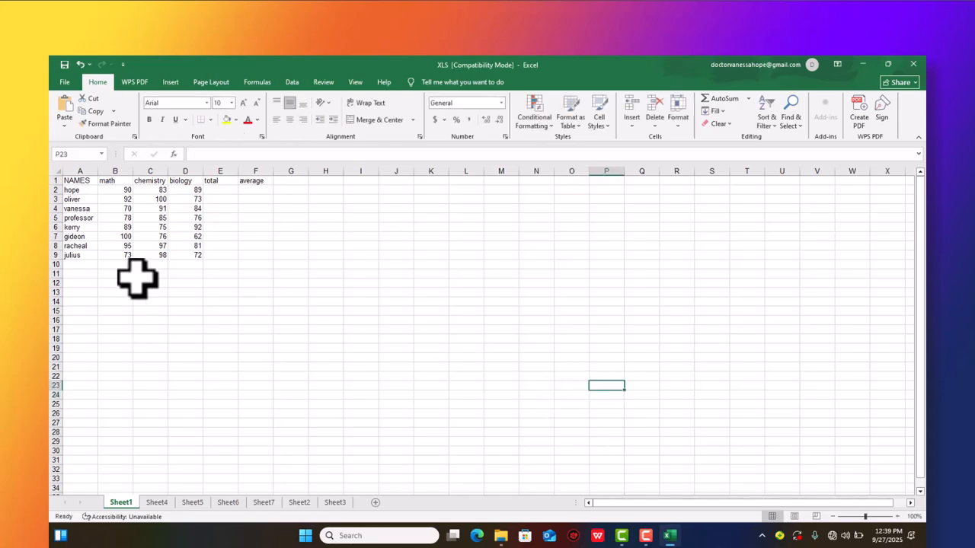
- Calculate the first name's total in E2 with the formula =SUM(B2:D2)
left_click(216, 190)
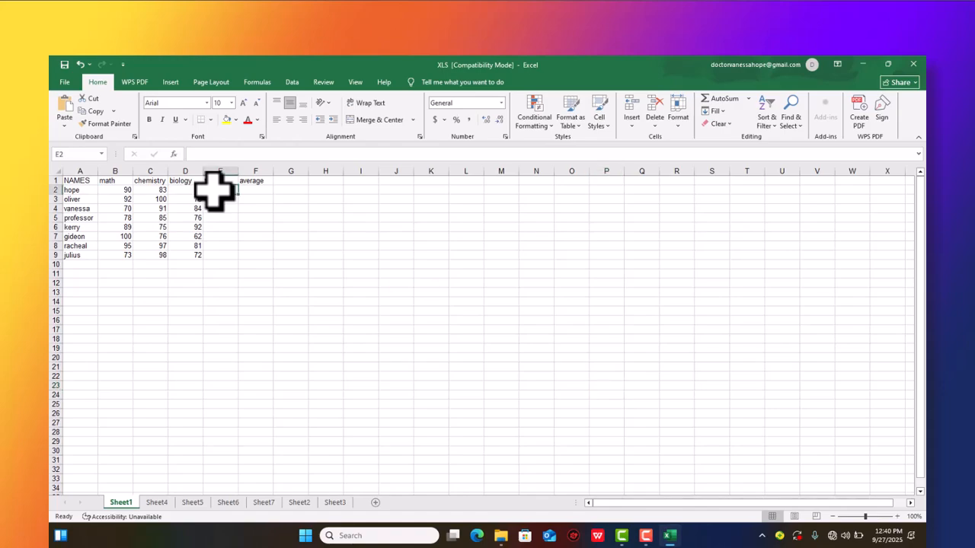
type("=")
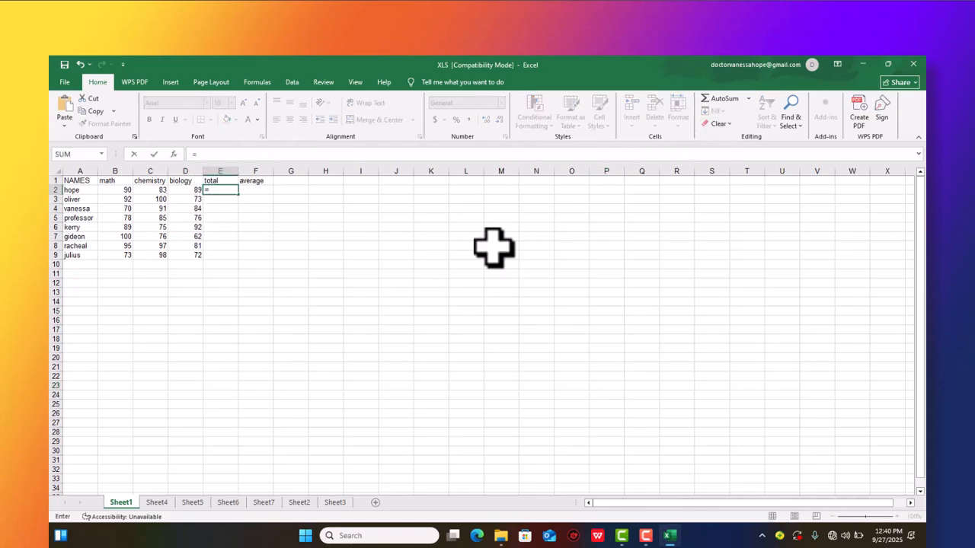
type("sum")
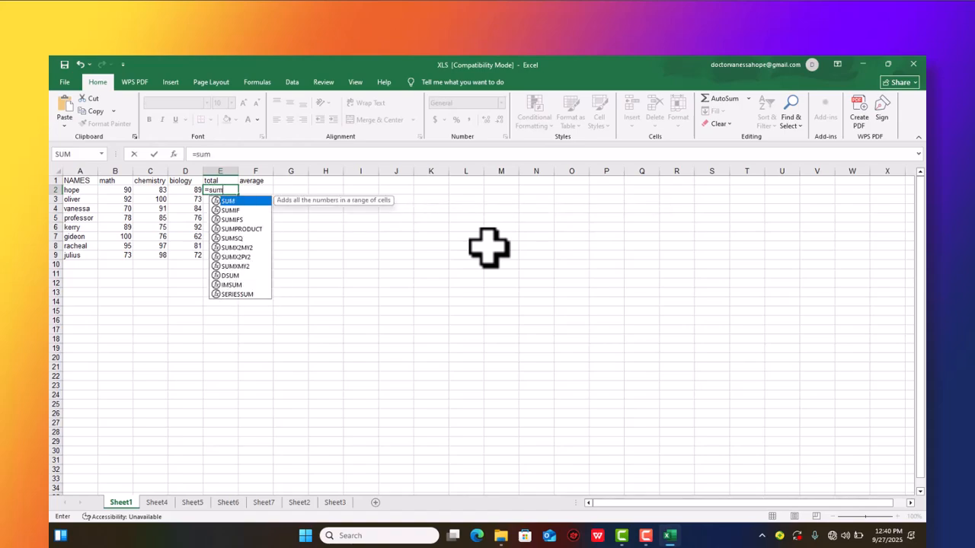
key("Escape")
type("999999")
key("BackSpace")
key("BackSpace")
key("BackSpace")
key("BackSpace")
key("BackSpace")
key("BackSpace")
type("(")
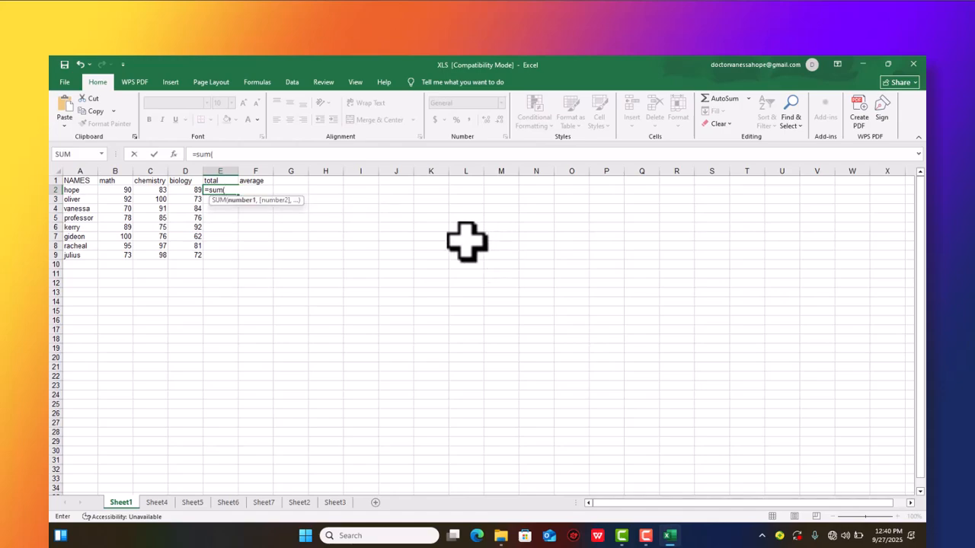
left_click_drag(120, 191, 178, 191)
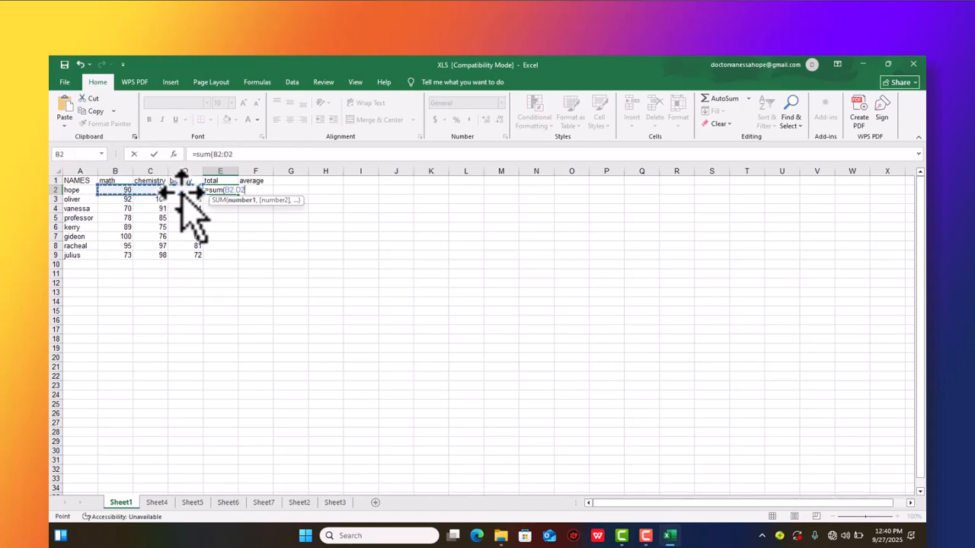
type(")")
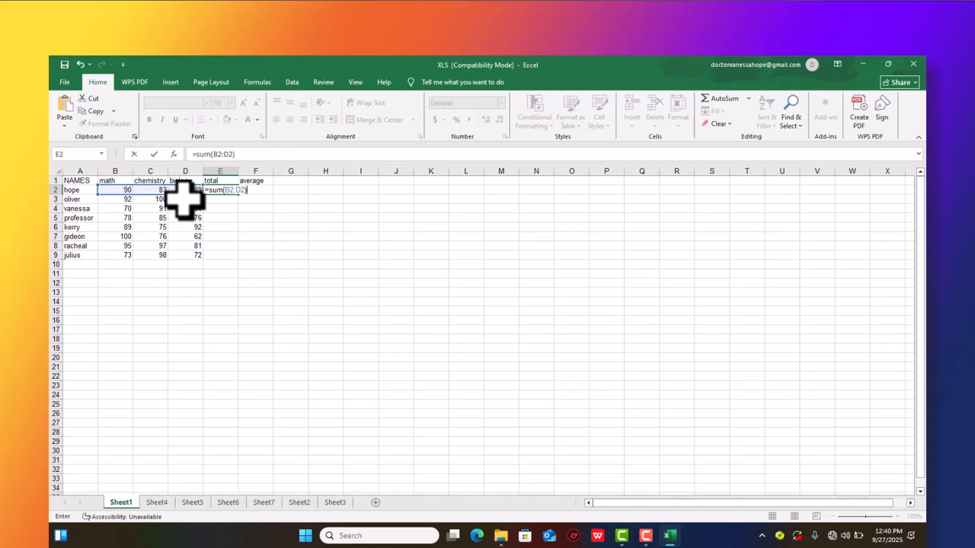
key("Return")
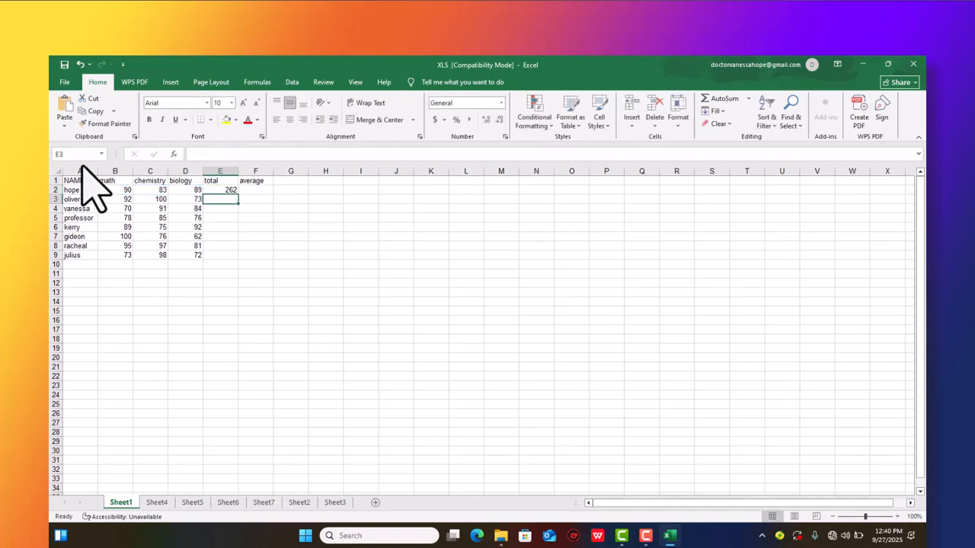
- Copy the total formula from E2 down through E9 to total every name's marks
left_click(230, 190)
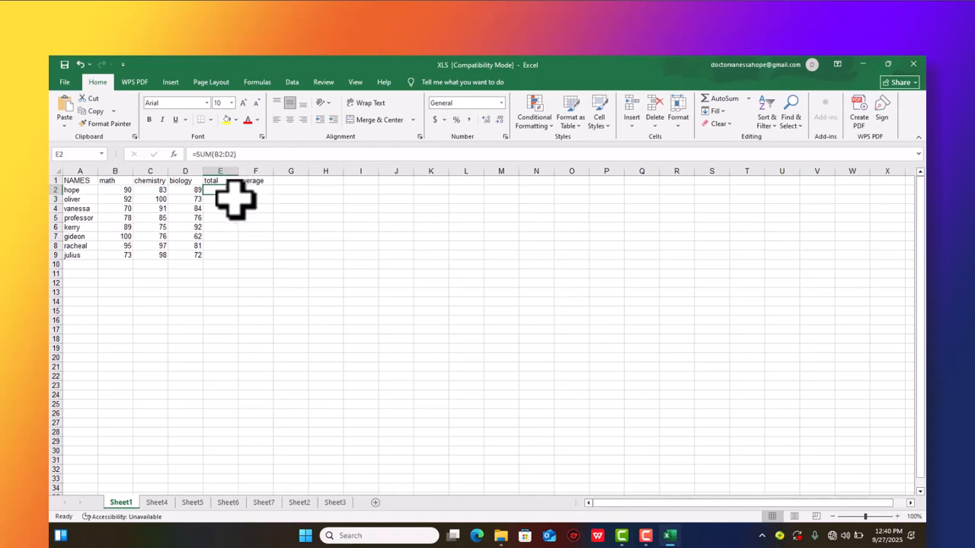
left_click_drag(242, 200, 242, 263)
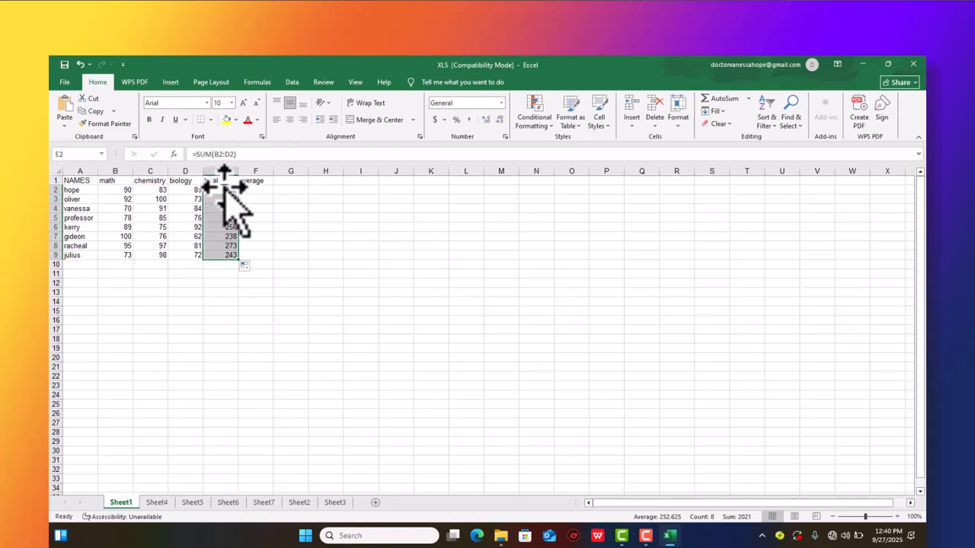
left_click(255, 190)
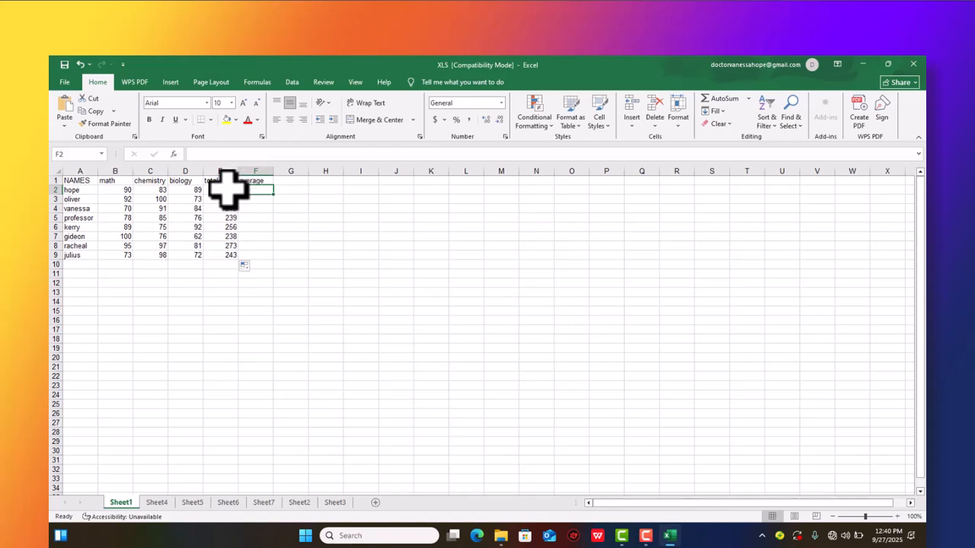
left_click(229, 191)
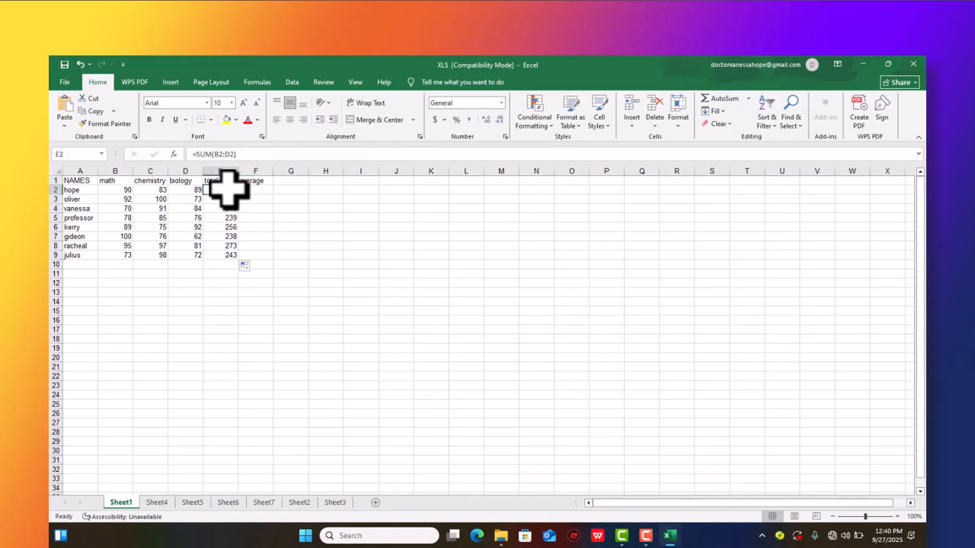
- Clear the total formula from cell E2
double_click(228, 190)
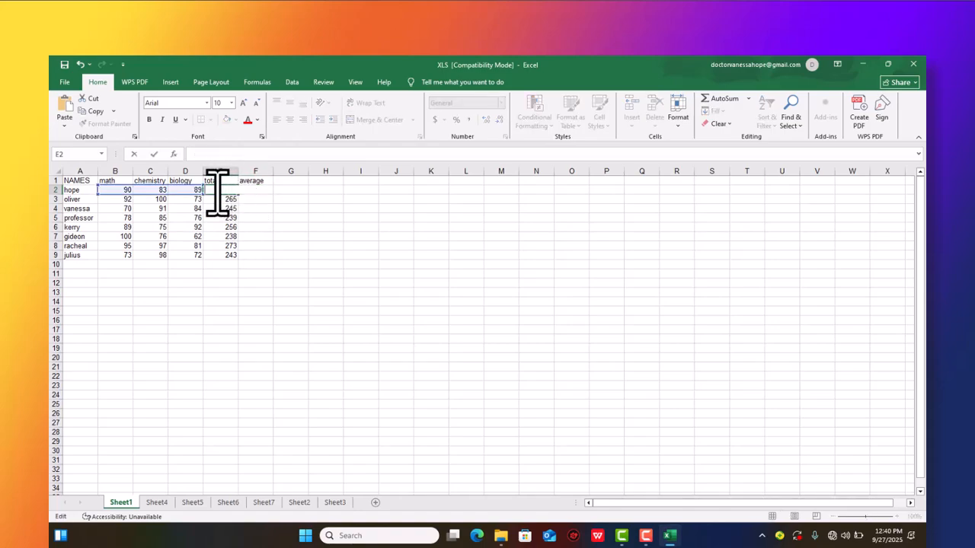
left_click(312, 355)
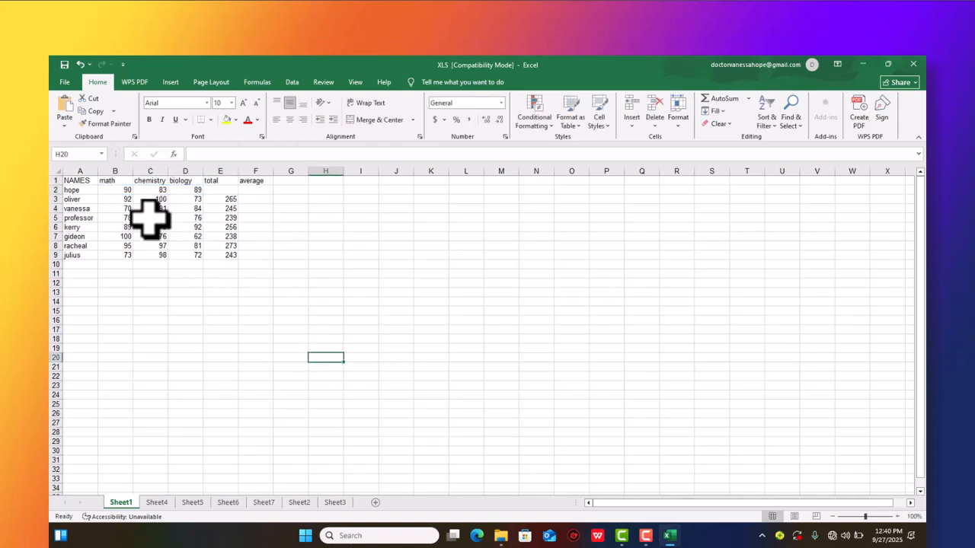
left_click(123, 191)
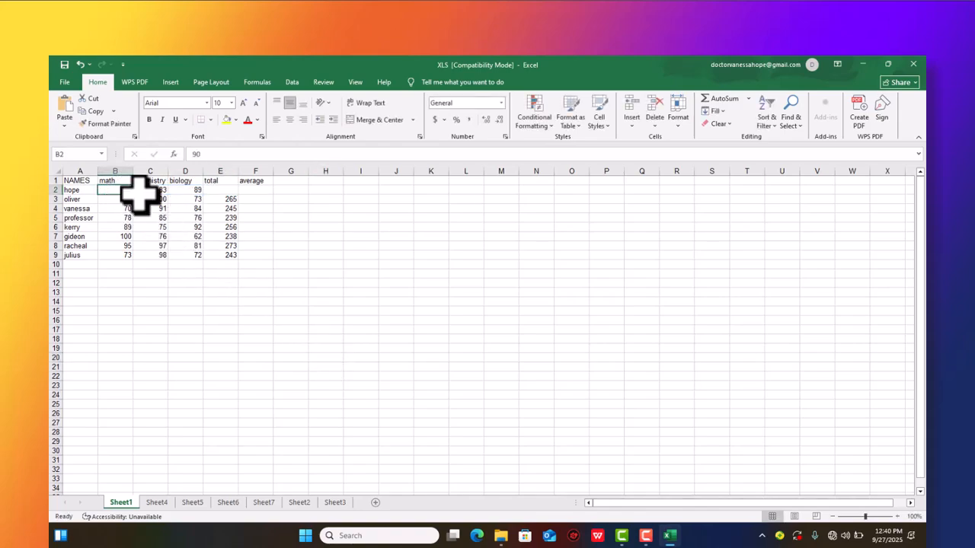
- Calculate the first name's total in E2 by adding the three marks with the formula =(B2+C2+D2)
left_click(211, 191)
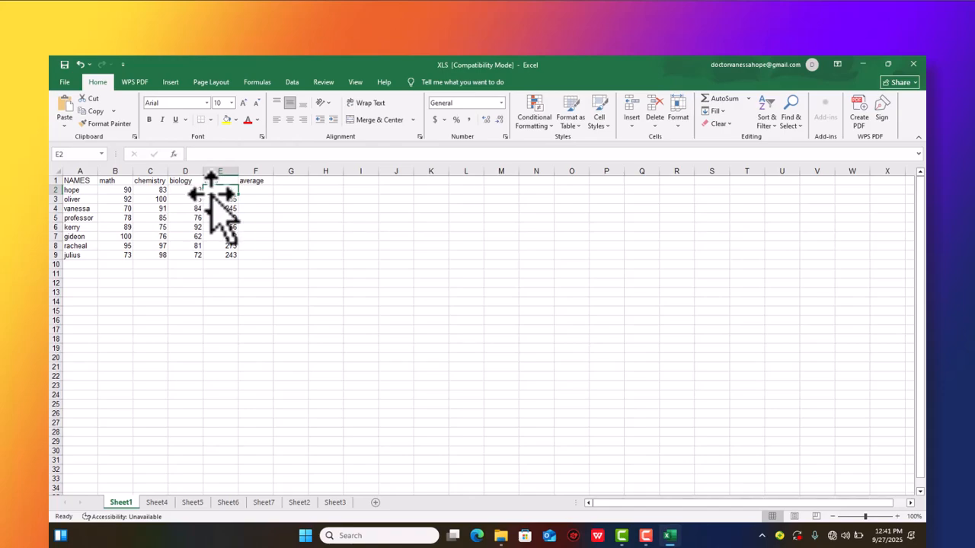
type("=")
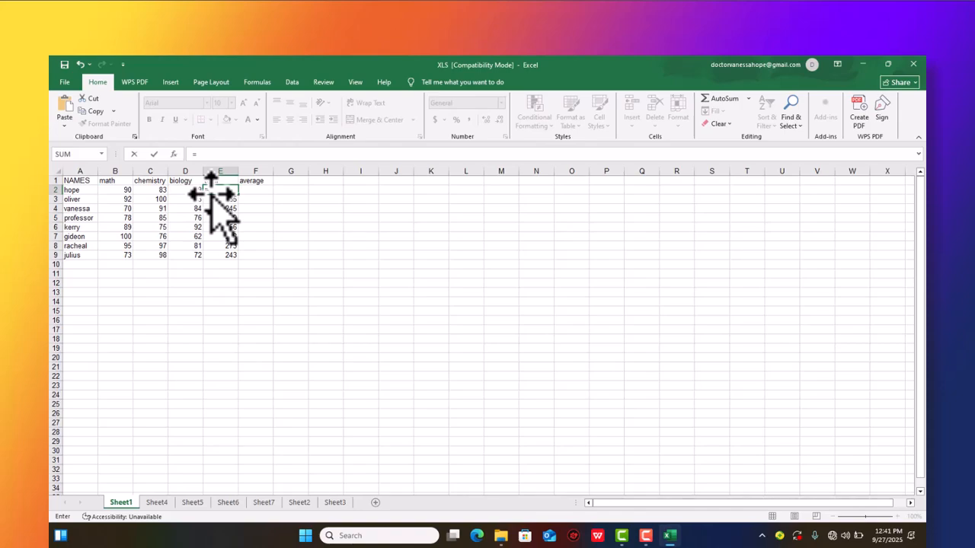
type("(")
left_click(116, 191)
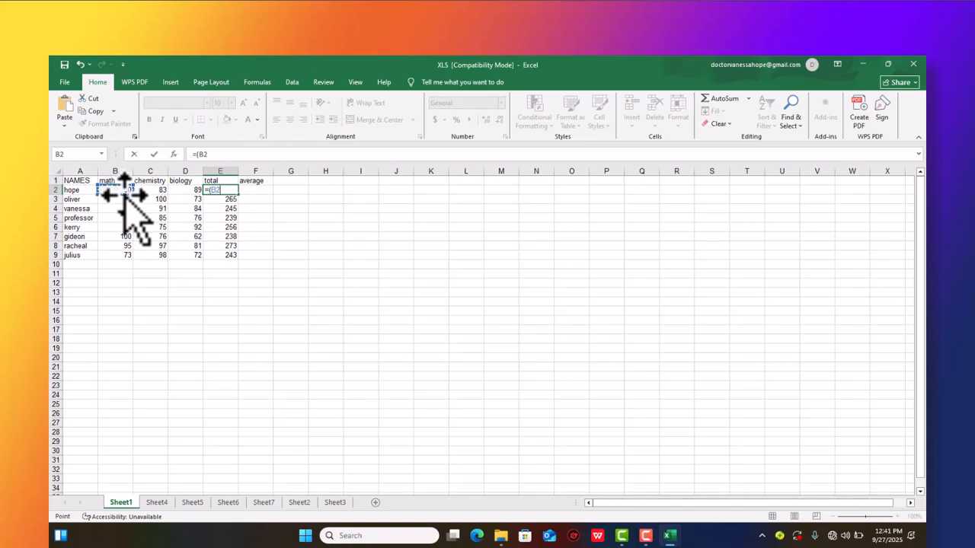
type("+")
left_click(158, 191)
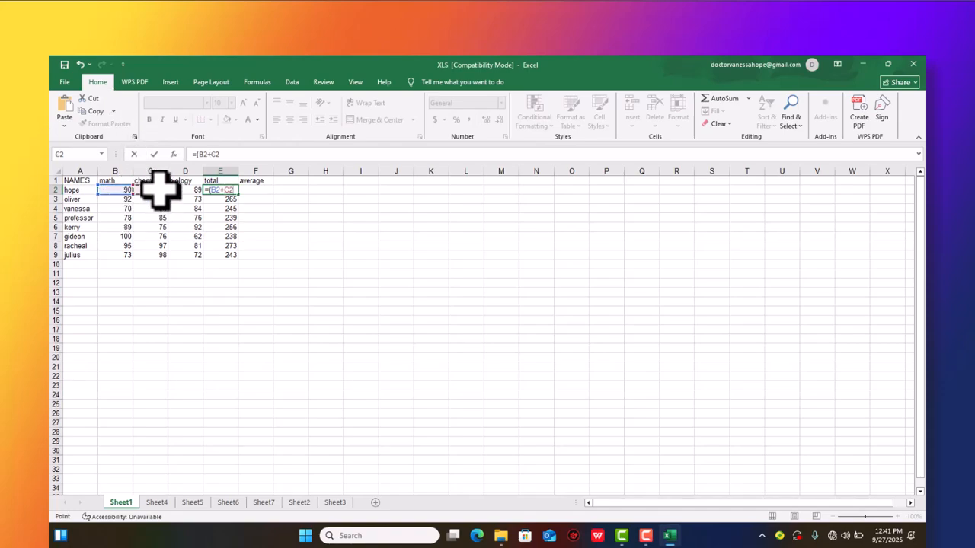
type("=")
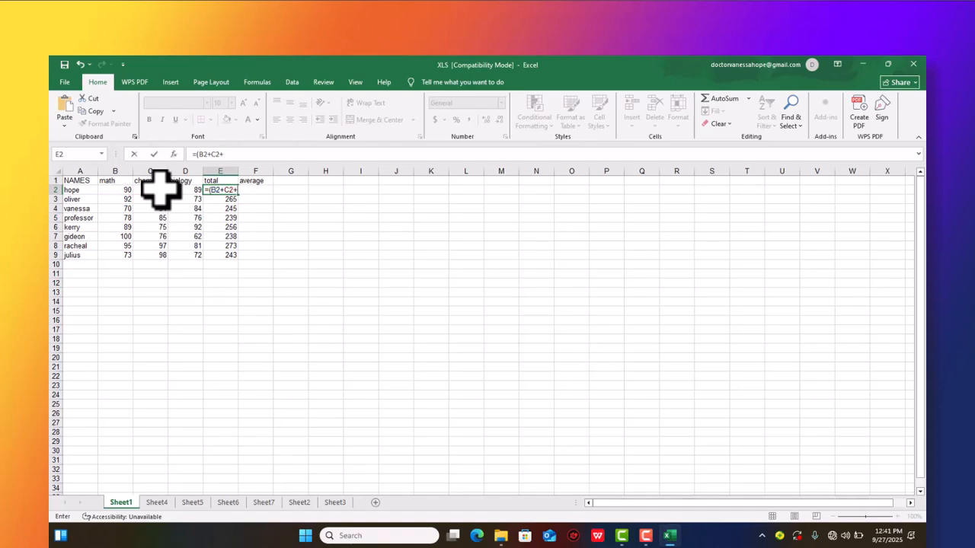
left_click(183, 190)
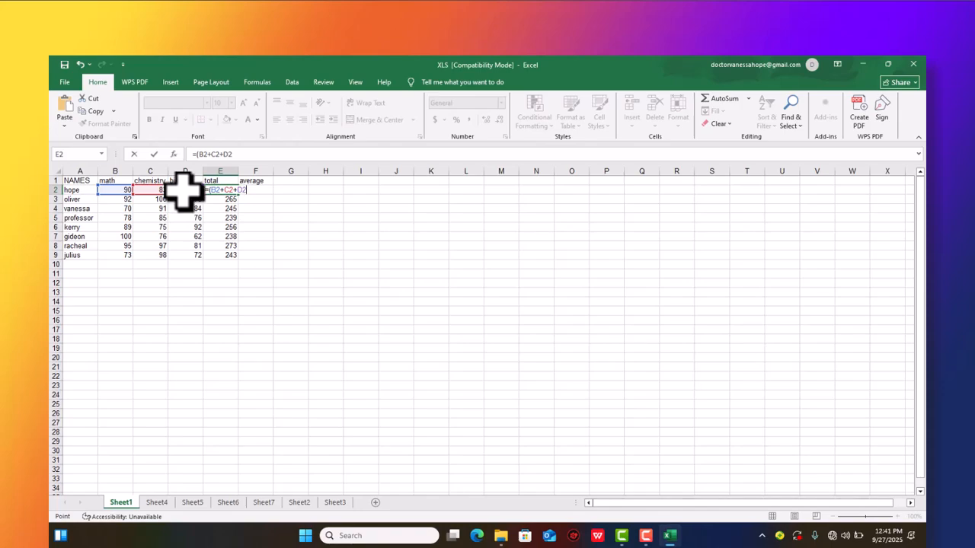
type(")")
key("Return")
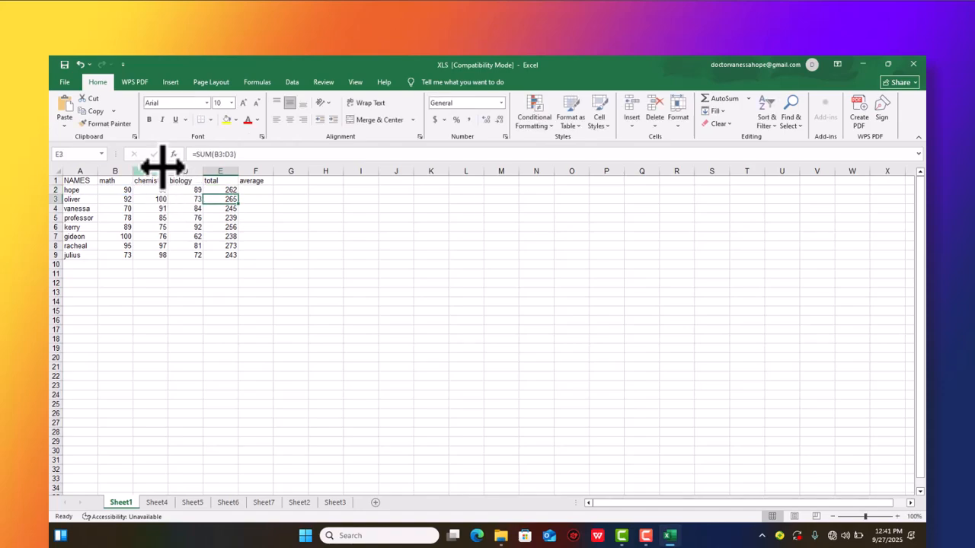
- Compare the total formulas in cells E2 and E3
left_click(227, 190)
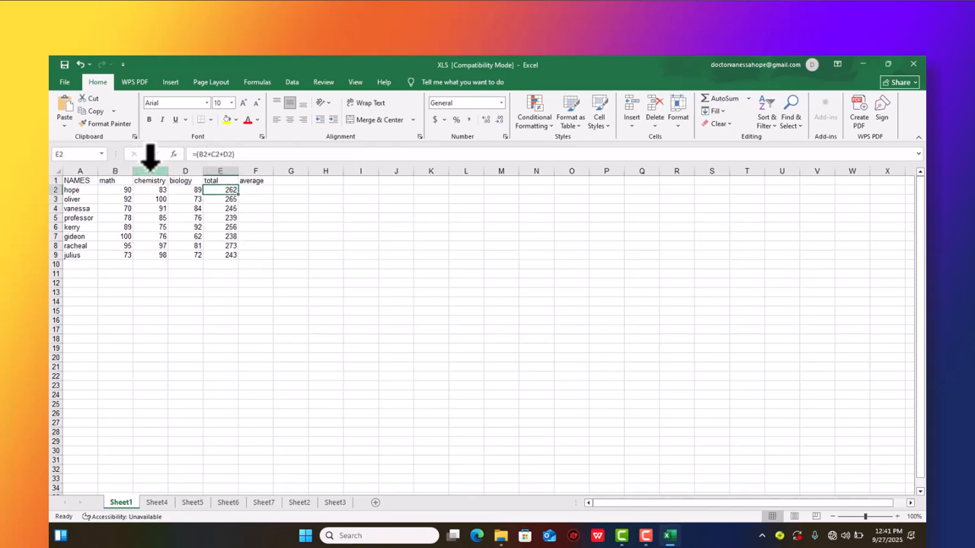
left_click(231, 199)
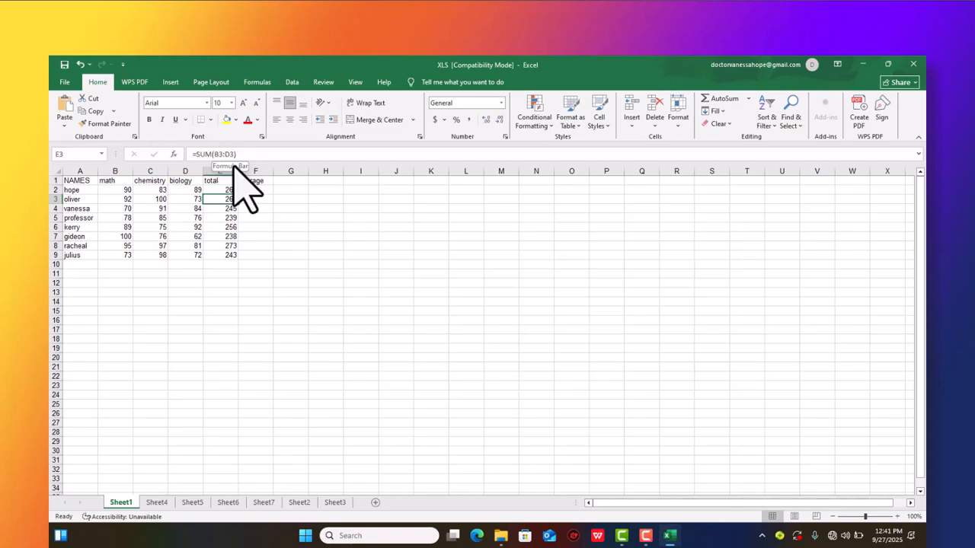
left_click(258, 181)
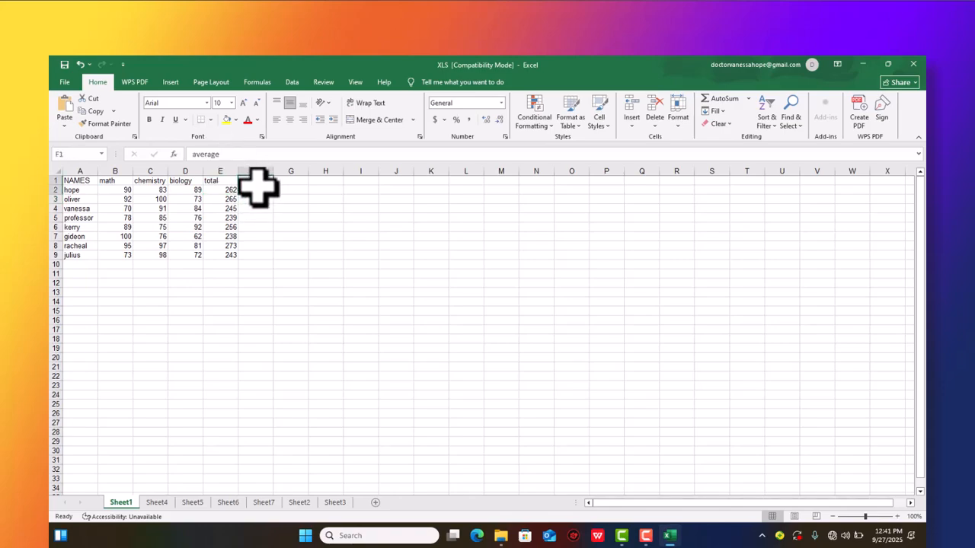
left_click(302, 199)
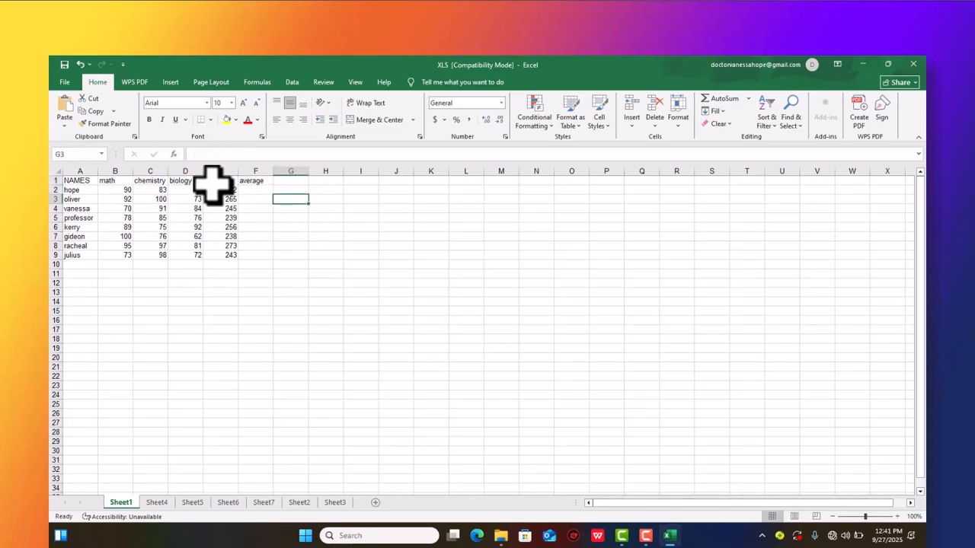
left_click(247, 189)
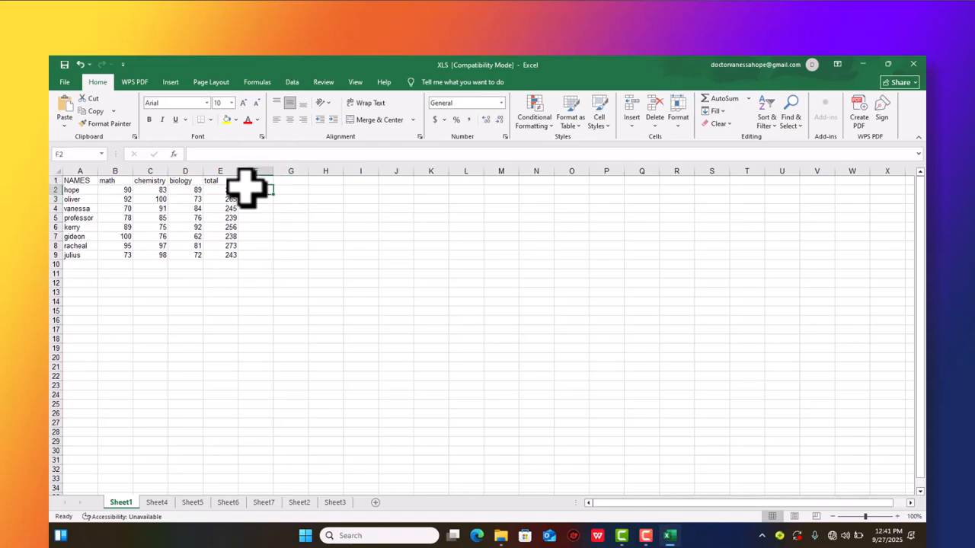
type("=")
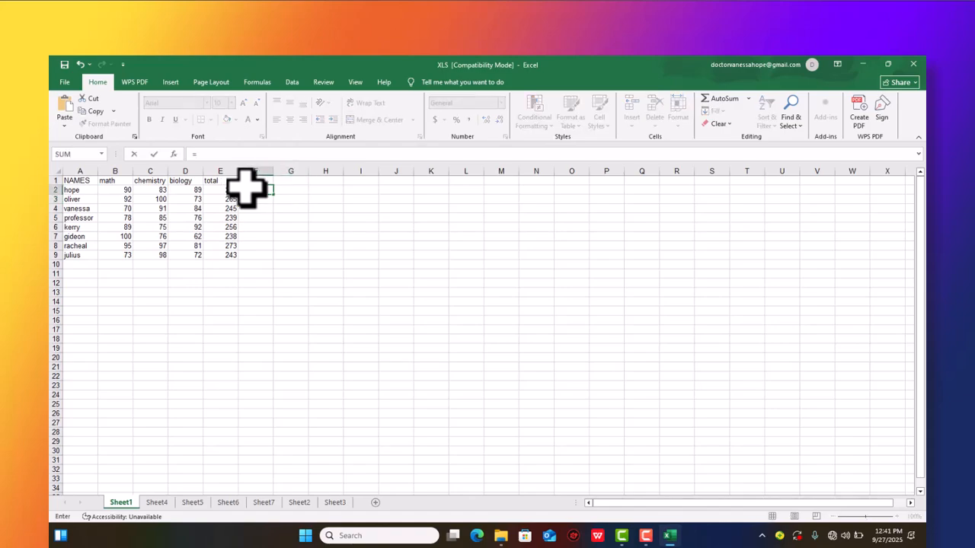
type("averag")
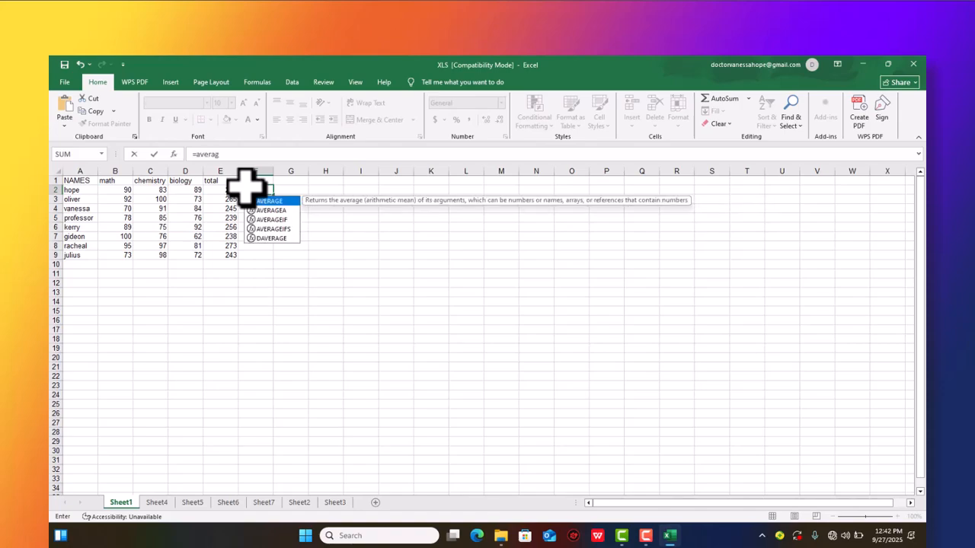
type("e(")
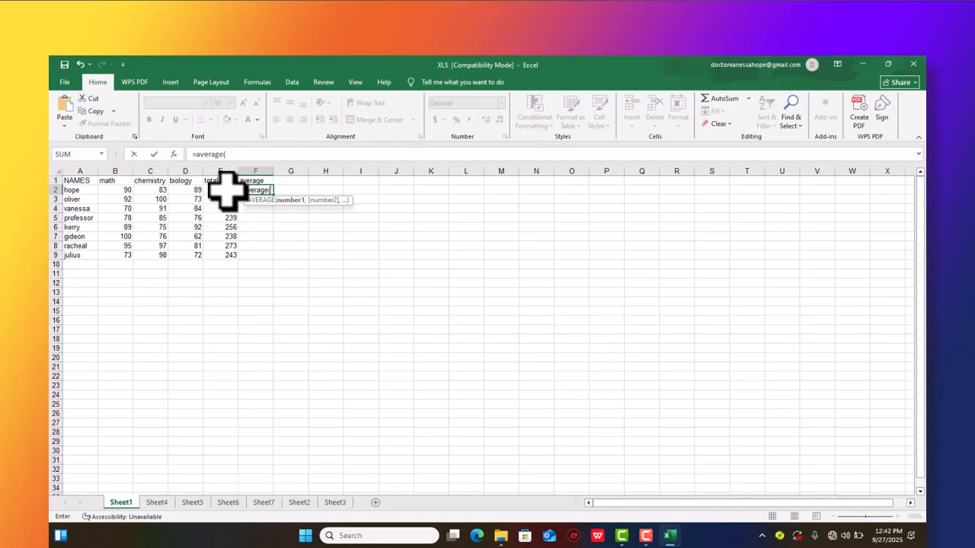
left_click(256, 218)
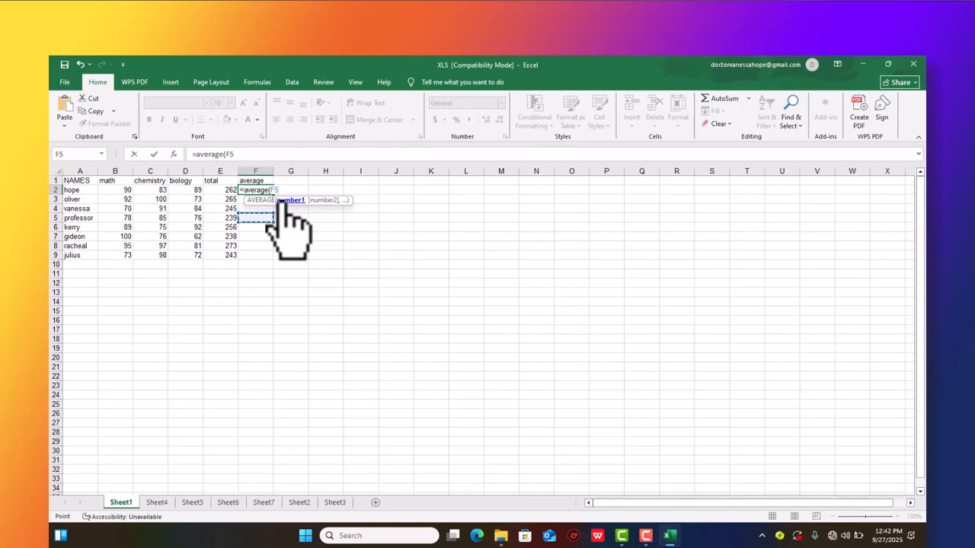
key("BackSpace")
left_click(401, 283)
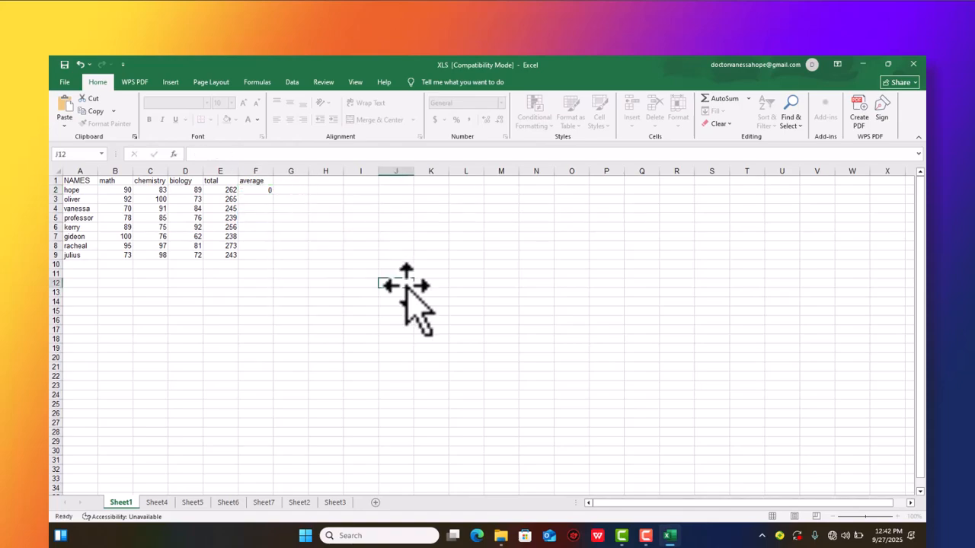
left_click(261, 192)
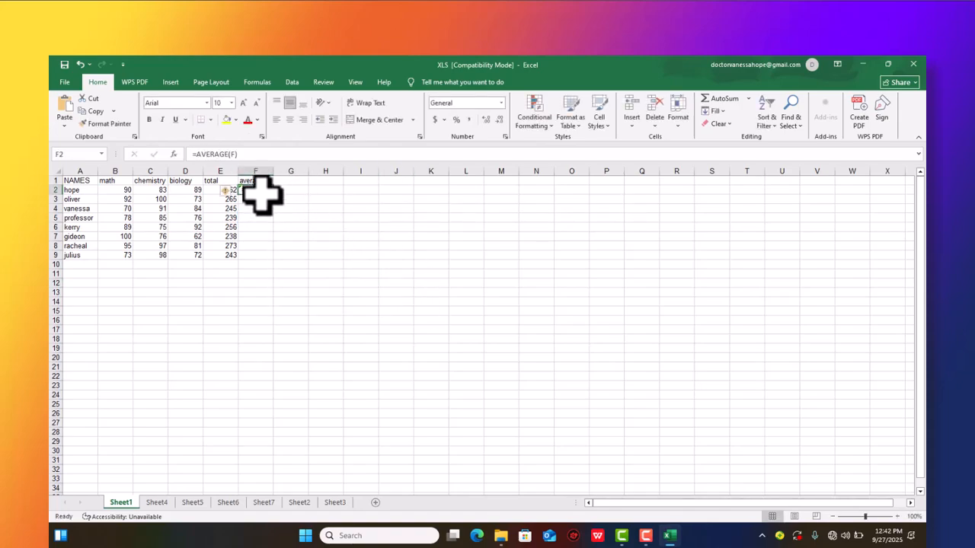
key("BackSpace")
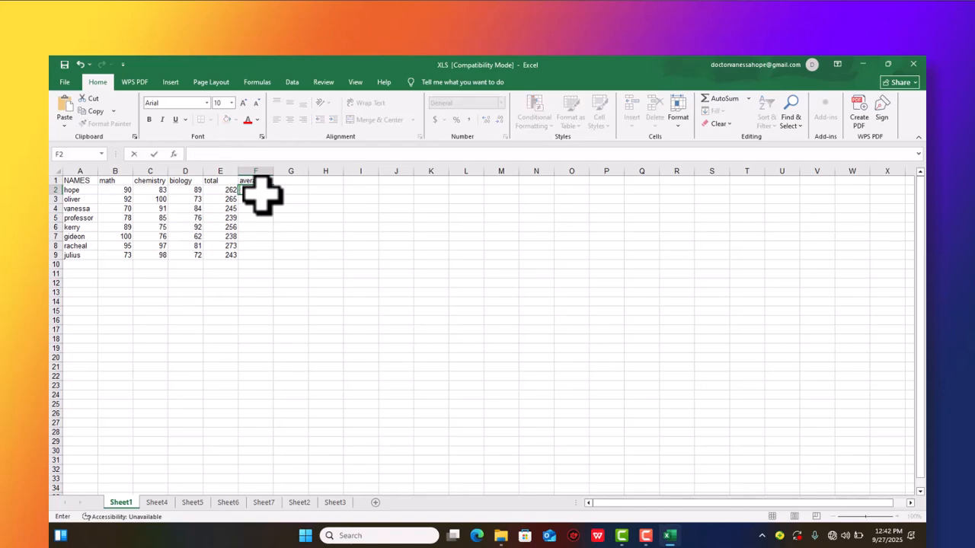
- Calculate the first name's average in F2 with =AVERAGE(B2:D2) and copy the formula down through F9
type("=")
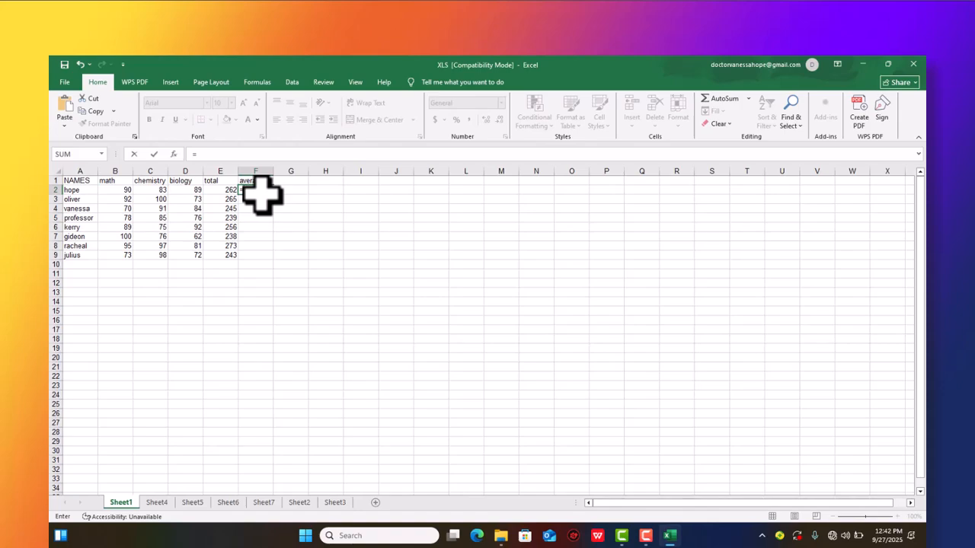
type("averag")
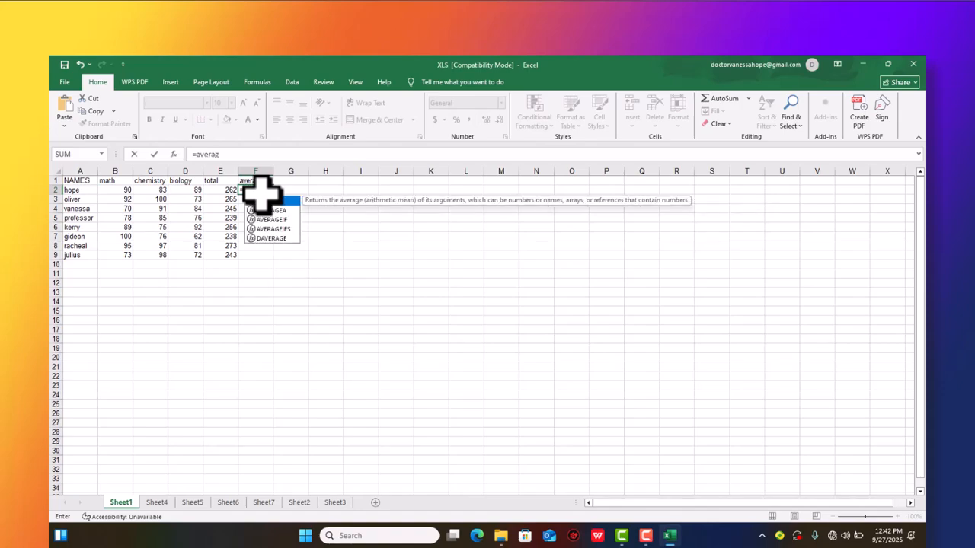
type("e(")
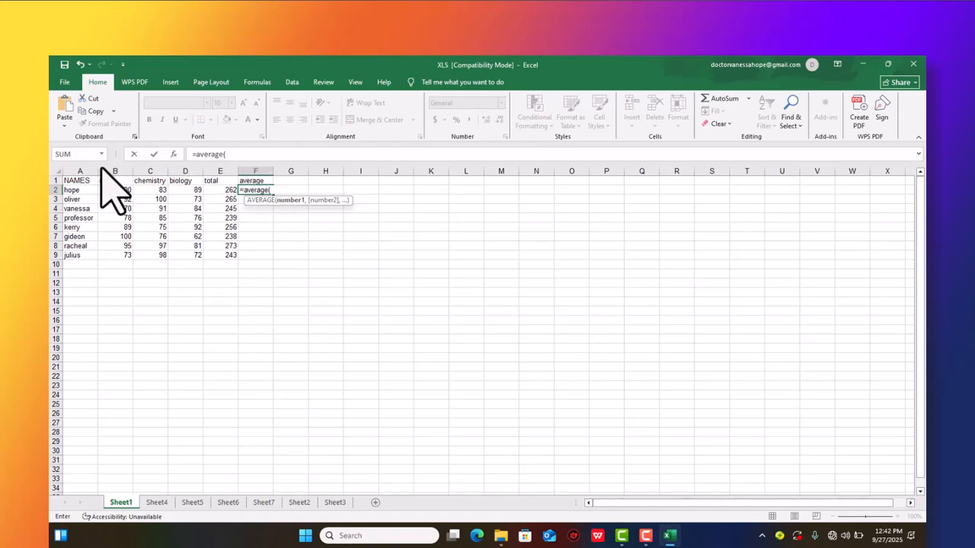
left_click_drag(110, 192, 185, 190)
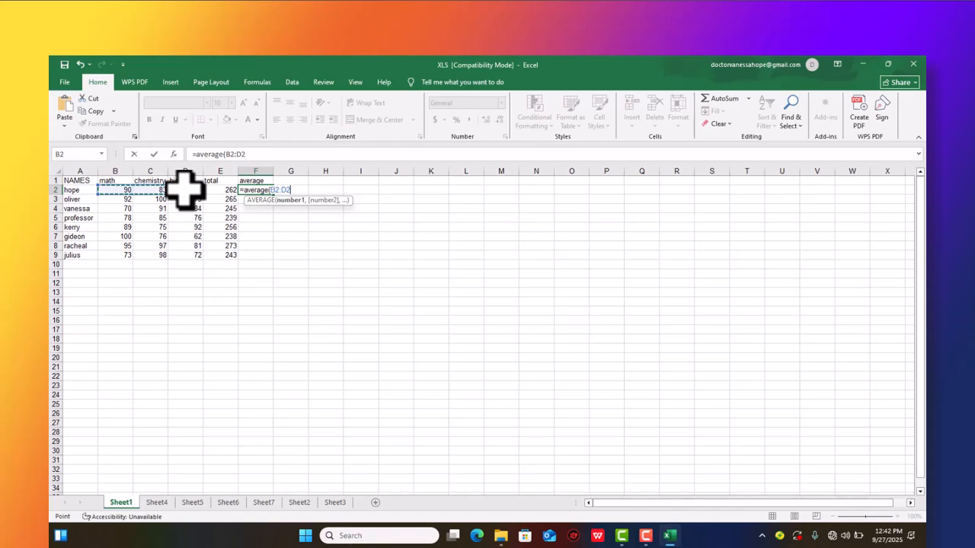
type(")")
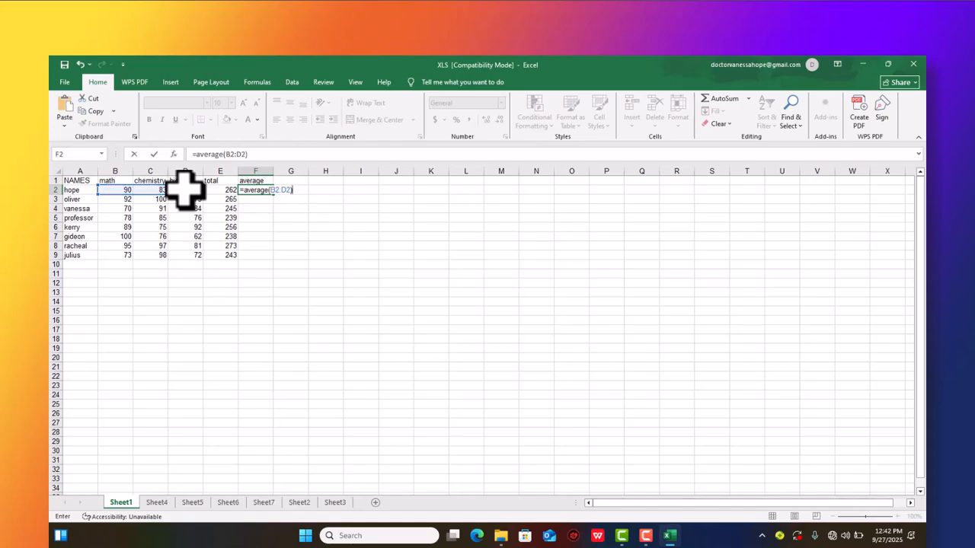
key("Return")
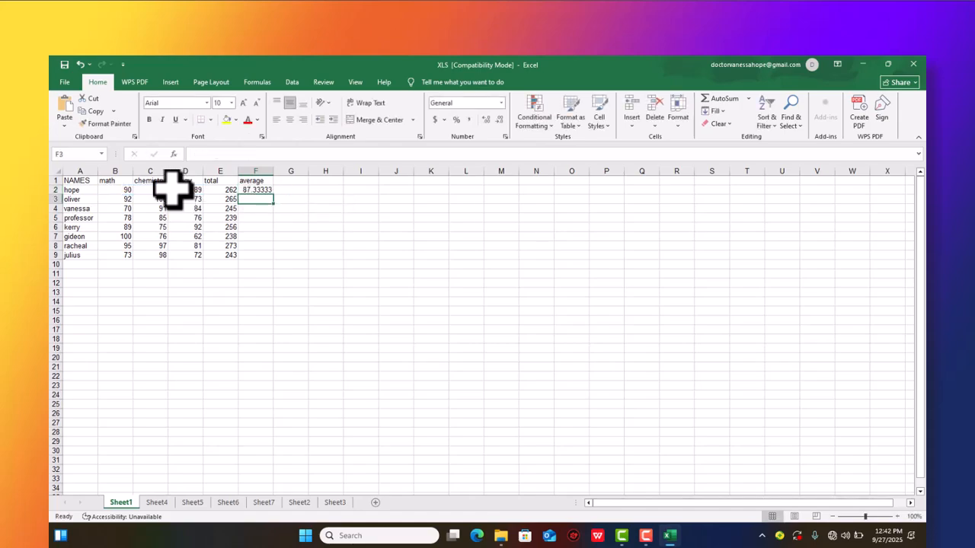
left_click(261, 189)
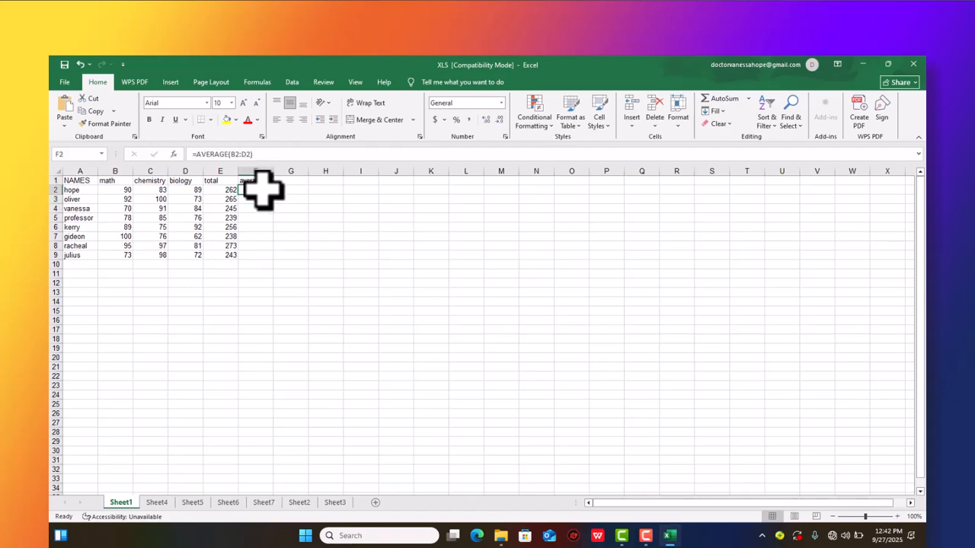
left_click_drag(277, 200, 275, 261)
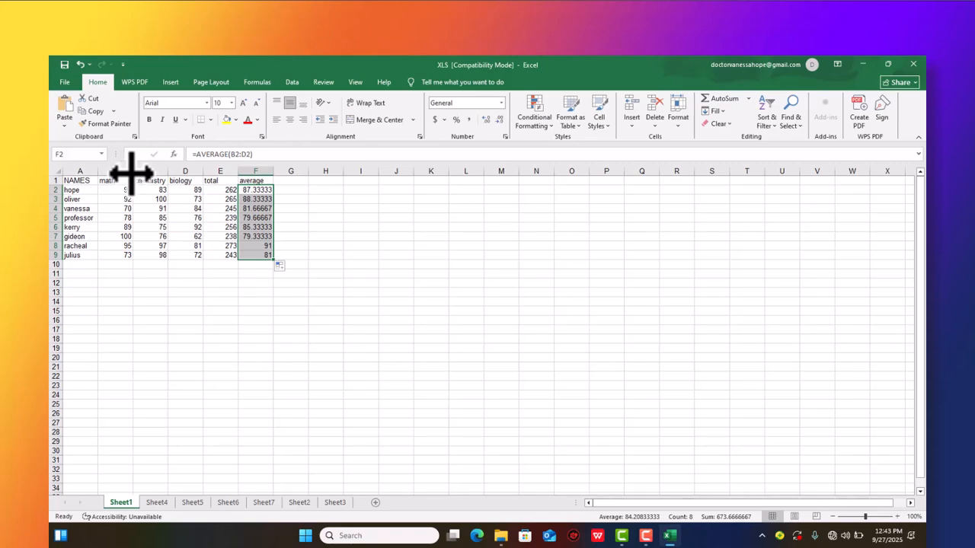
- Widen columns B through F of the marks table
left_click_drag(133, 172, 401, 170)
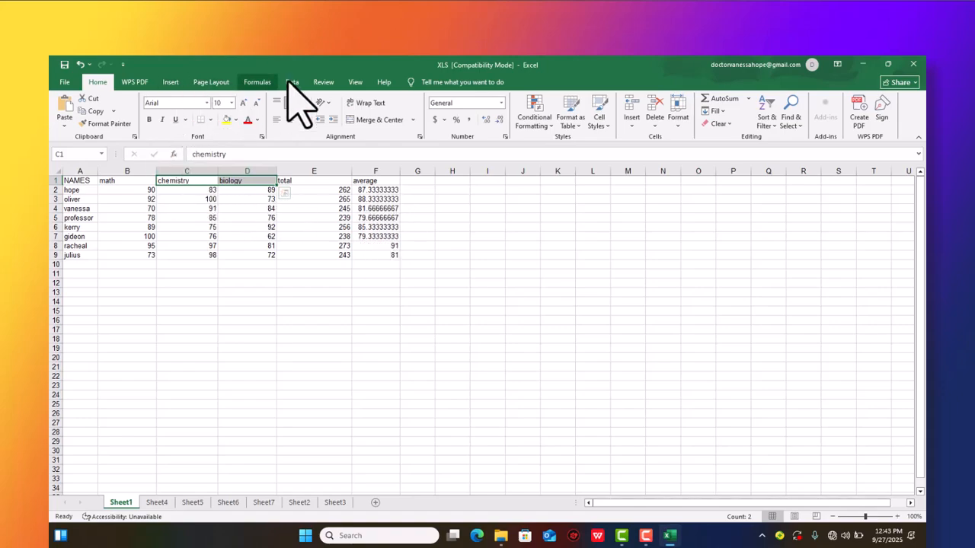
left_click(174, 82)
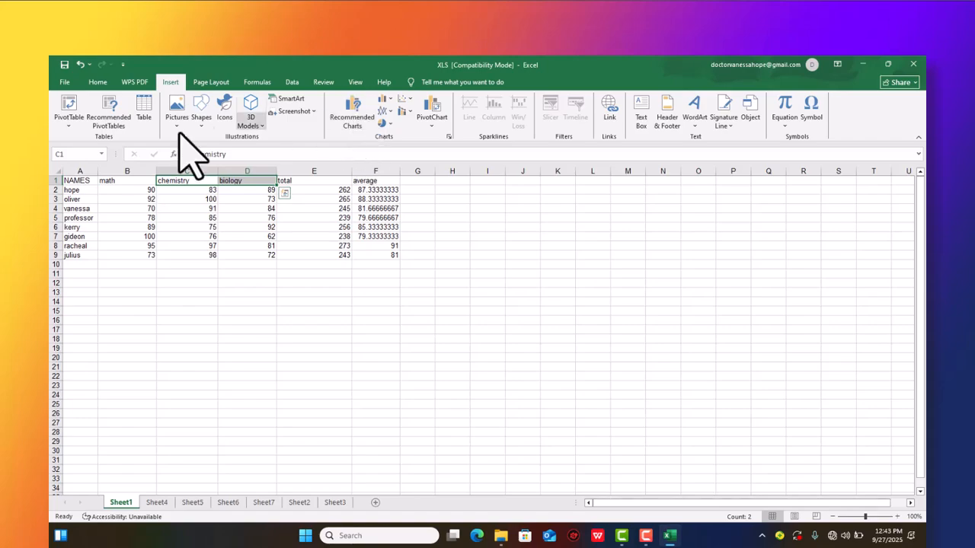
left_click(98, 82)
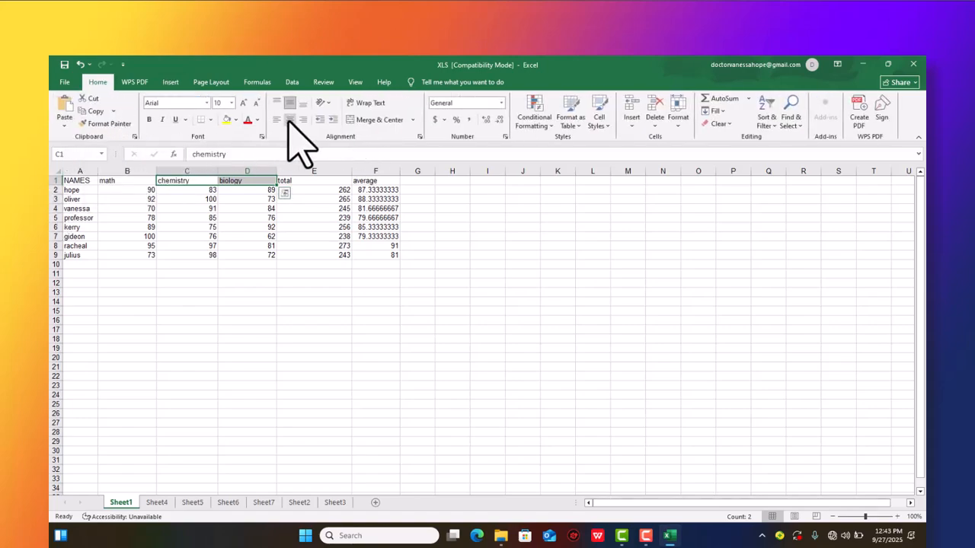
- Apply all borders to the marks table in A1:F9
left_click_drag(70, 181, 393, 255)
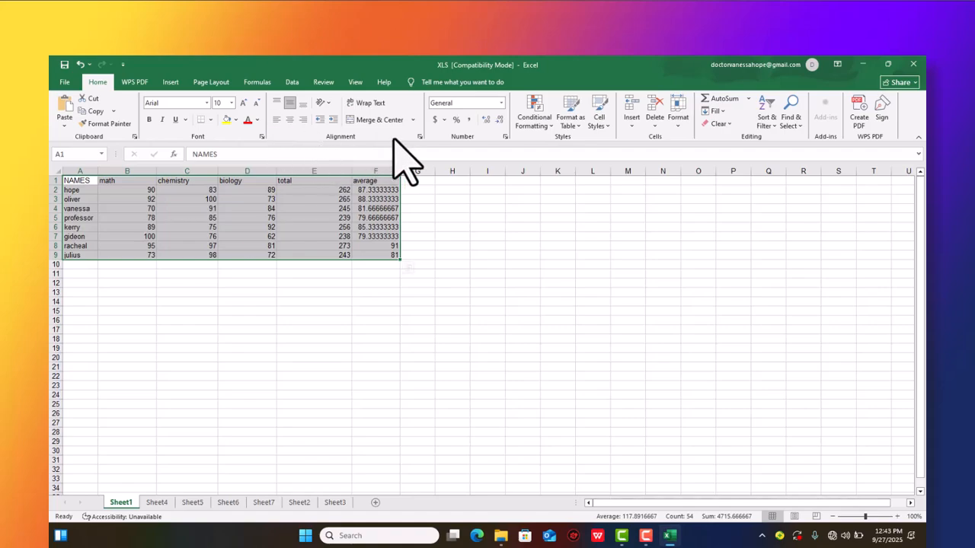
left_click(418, 137)
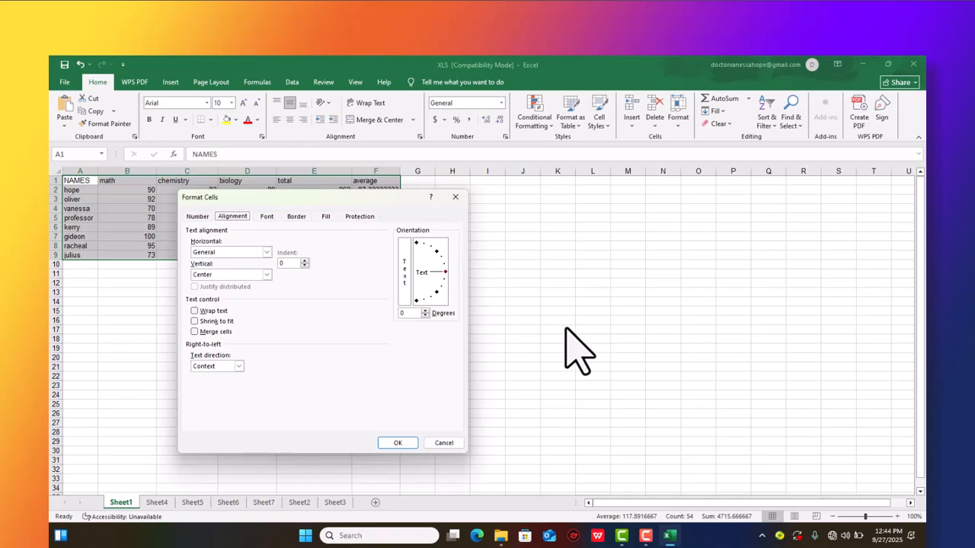
left_click(455, 197)
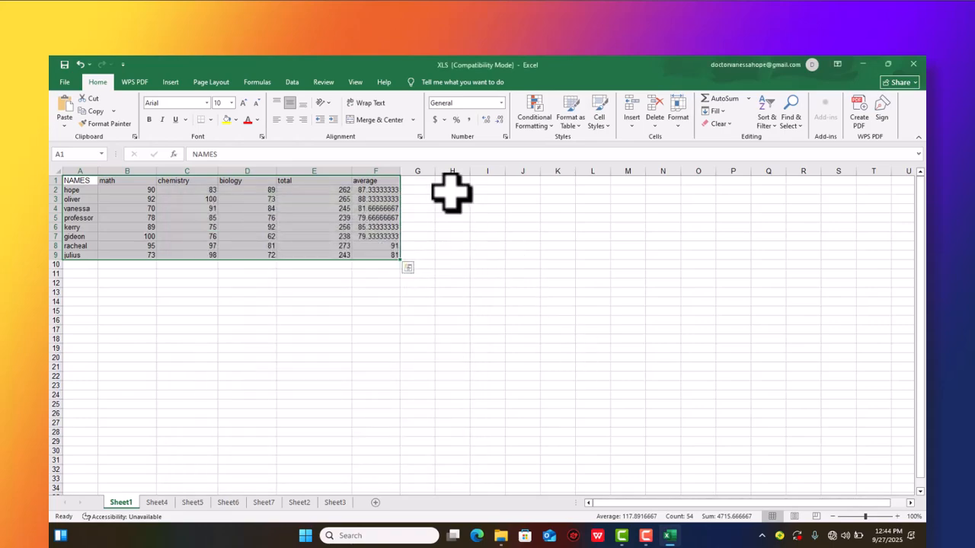
left_click(209, 120)
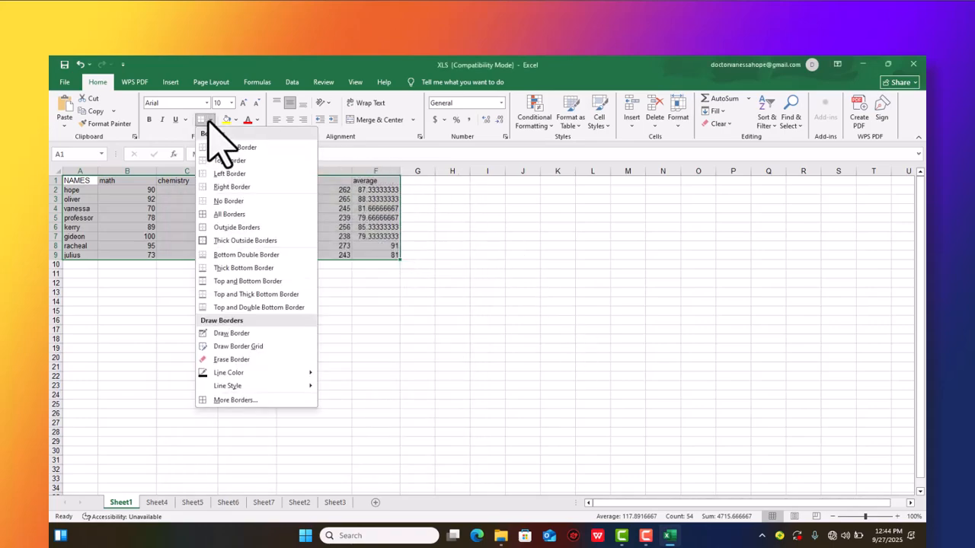
left_click(242, 215)
left_click(518, 367)
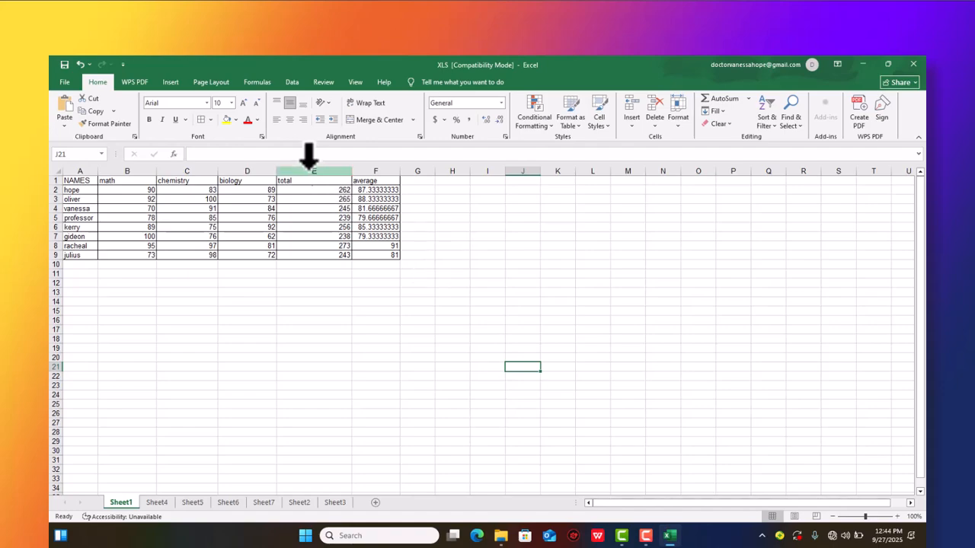
- Insert a 2-D clustered column chart of the names and math marks in A1:B9 and place it below the table
left_click(170, 82)
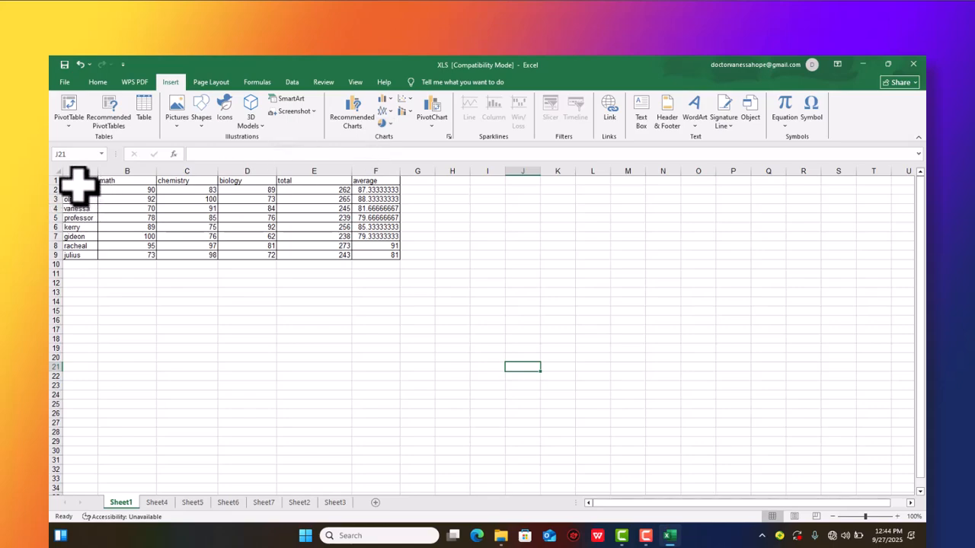
left_click_drag(79, 185, 81, 255)
left_click(137, 292)
left_click(71, 180)
left_click_drag(72, 180, 75, 256)
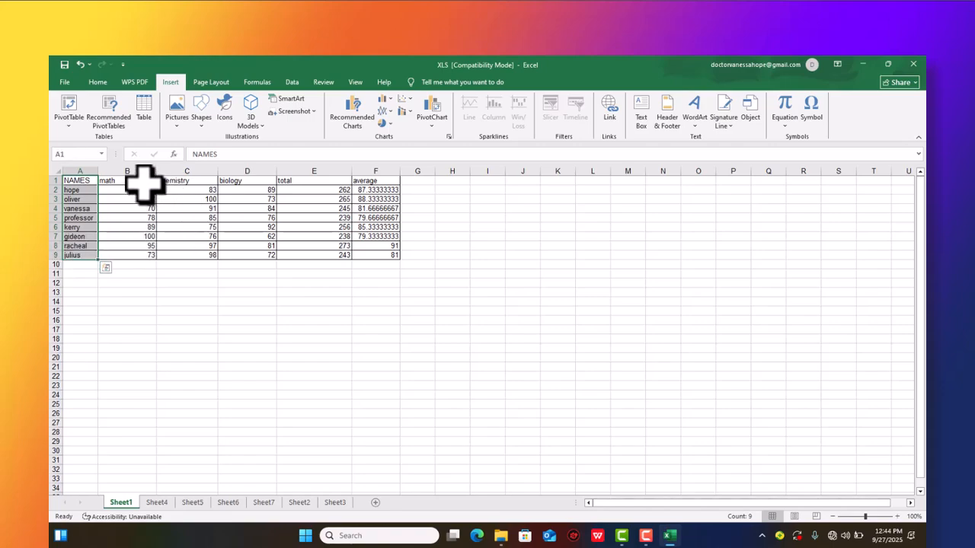
left_click_drag(145, 181, 140, 256)
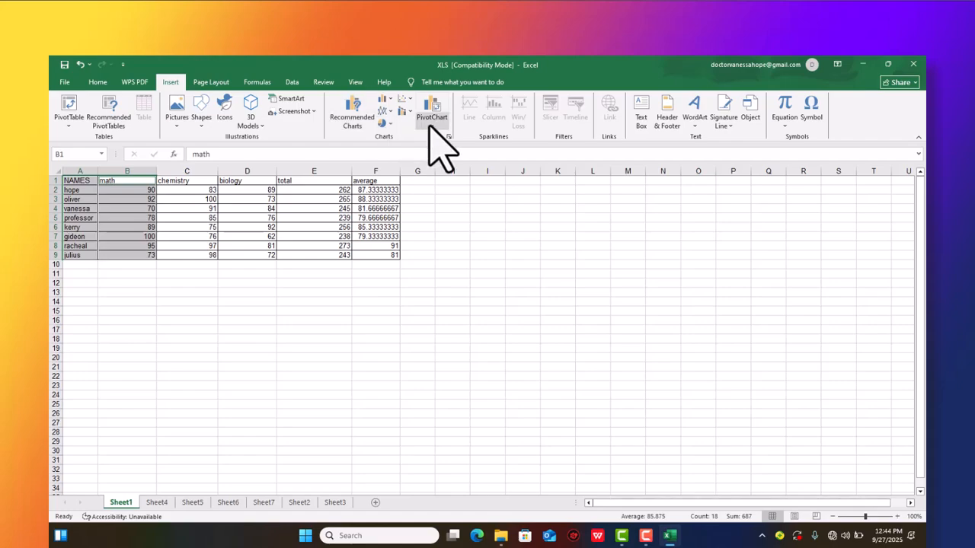
left_click(384, 100)
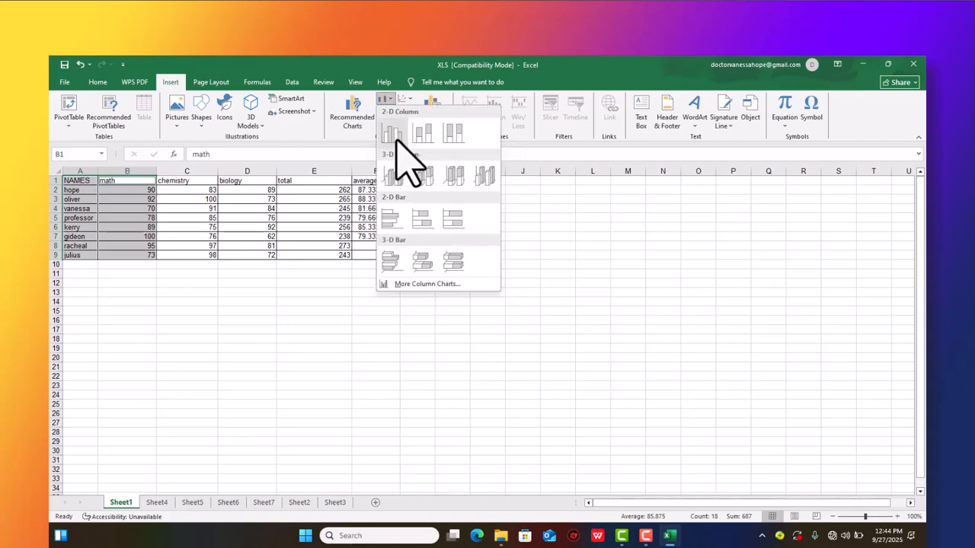
left_click(393, 135)
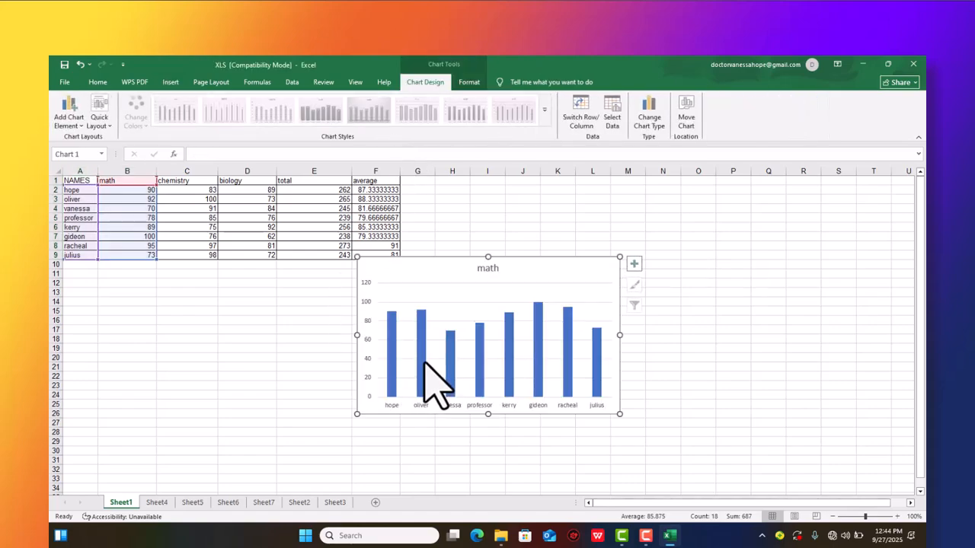
left_click_drag(564, 265, 520, 345)
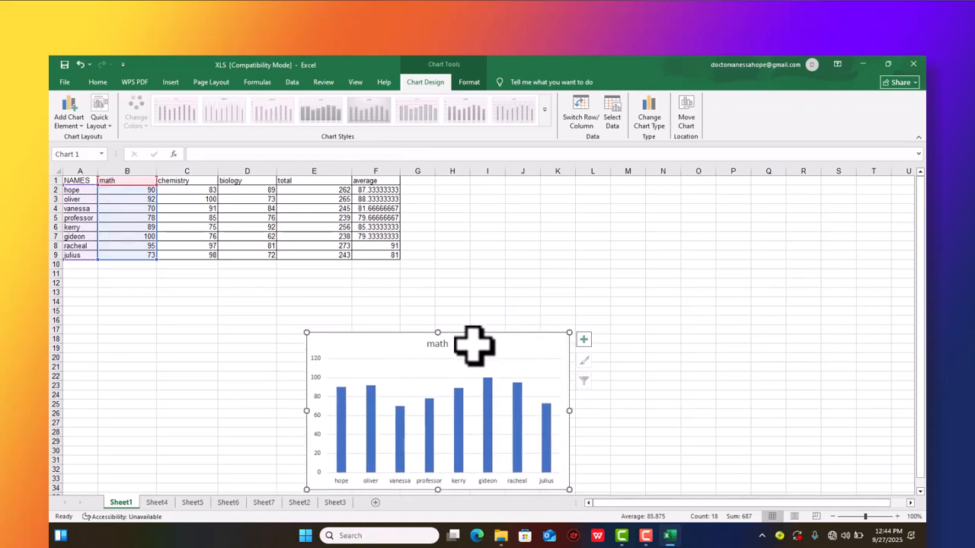
- Add axis titles to the math chart and select the horizontal axis title
left_click(584, 340)
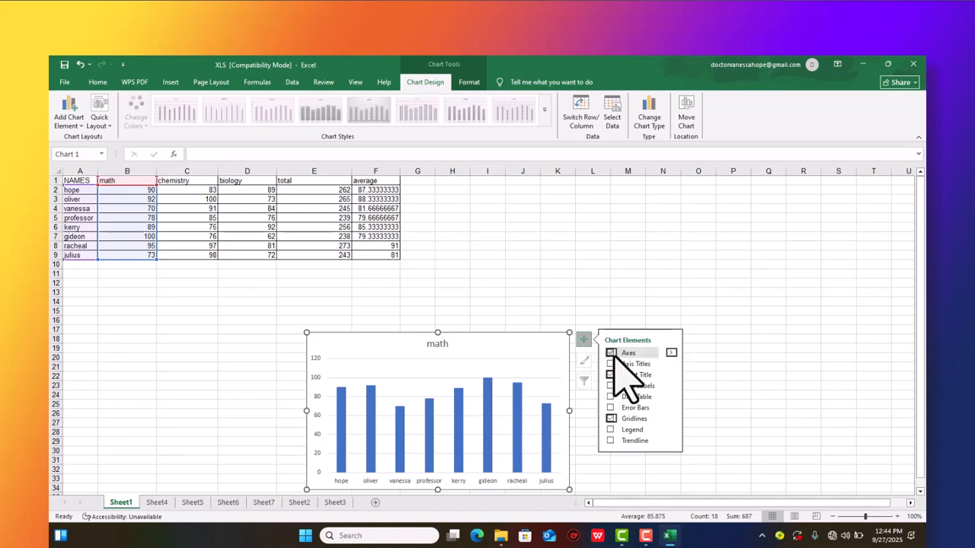
left_click(611, 364)
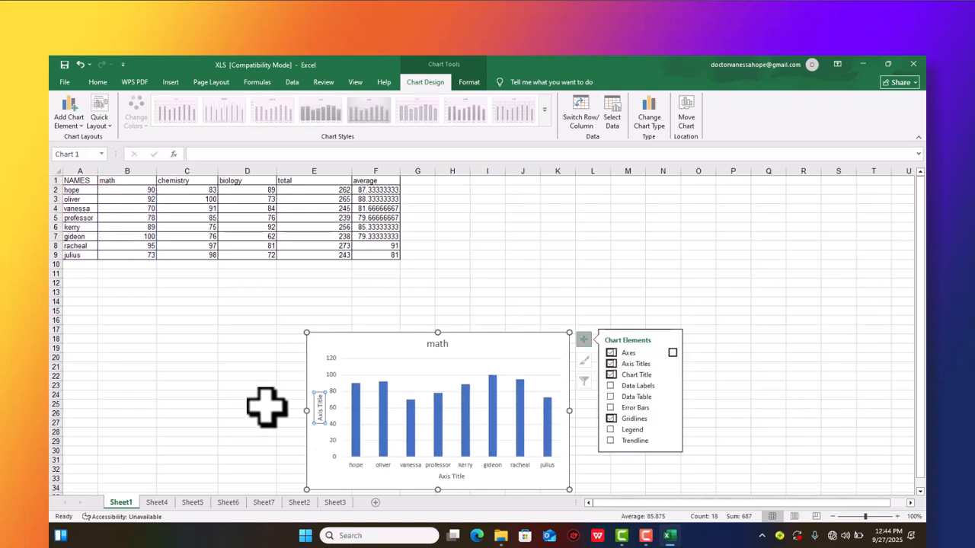
left_click(457, 477)
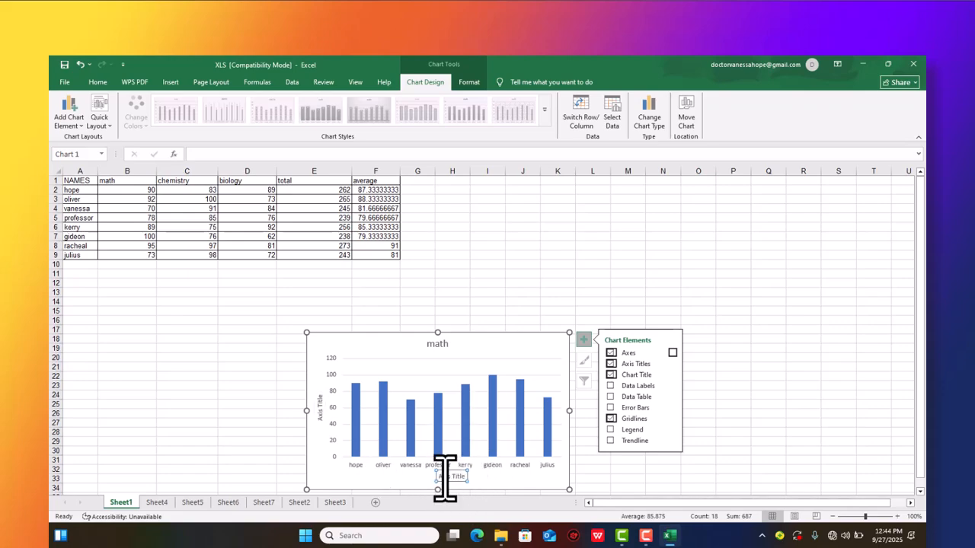